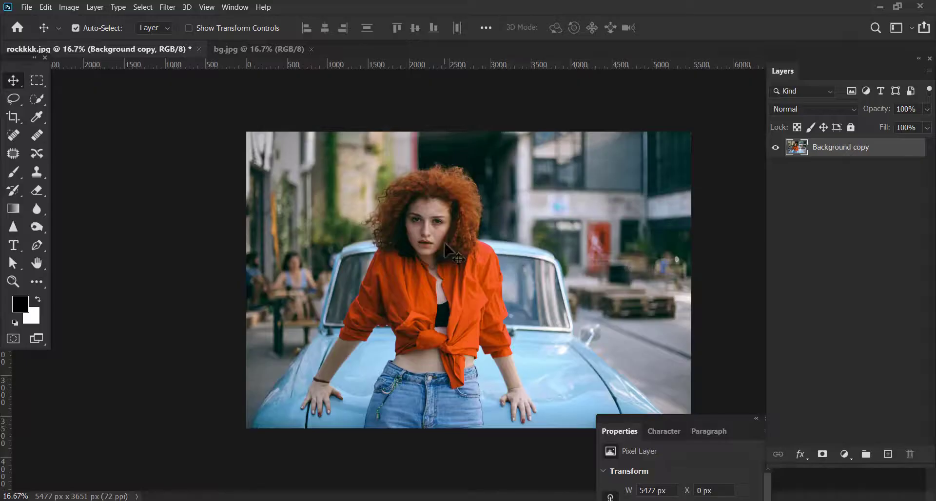
# Step: Flip between the rockkkk.jpg portrait and bg.jpg sticky-notes desk document tabs
pyautogui.click(237, 49)
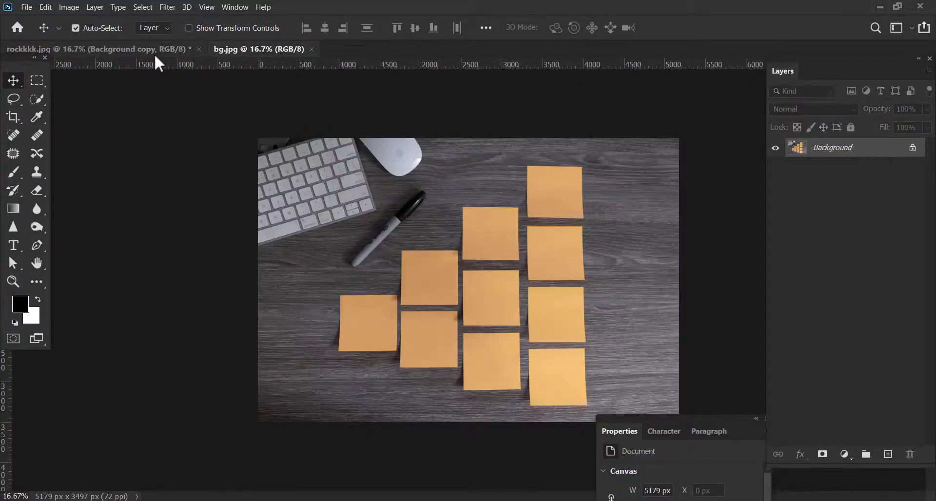
pyautogui.click(154, 50)
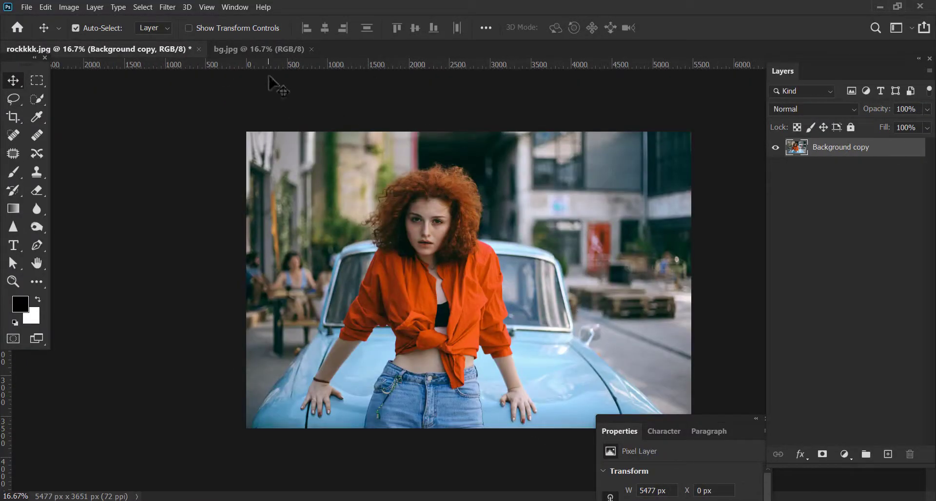
pyautogui.click(266, 49)
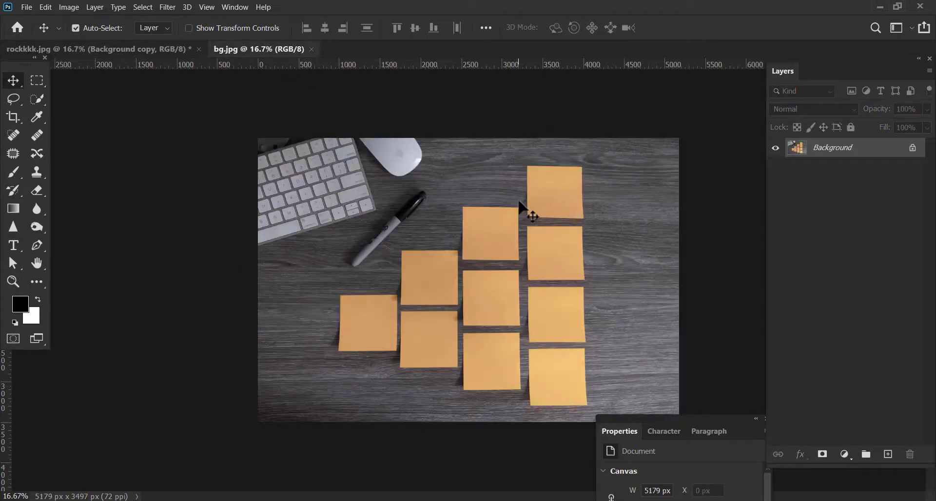
pyautogui.click(156, 49)
# Step: Drag the portrait layer into bg.jpg and scale it to about 75% over the notes
pyautogui.moveTo(416, 264)
pyautogui.mouseDown()
pyautogui.moveTo(285, 55)
pyautogui.moveTo(487, 273)
pyautogui.moveTo(486, 319)
pyautogui.moveTo(490, 302)
pyautogui.mouseUp()
pyautogui.hotkey('ctrl', '-')
pyautogui.hotkey('ctrl', 't')
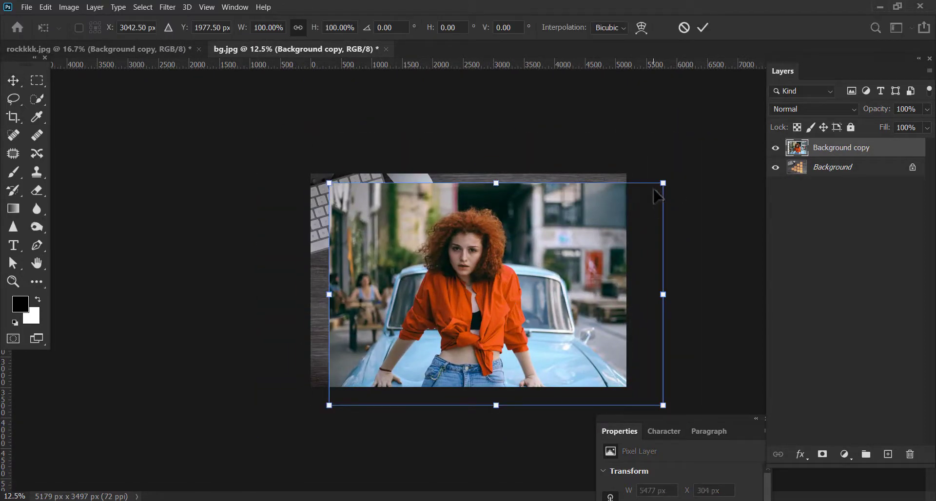
pyautogui.moveTo(658, 183); pyautogui.dragTo(643, 195)
pyautogui.moveTo(470, 337); pyautogui.dragTo(491, 303)
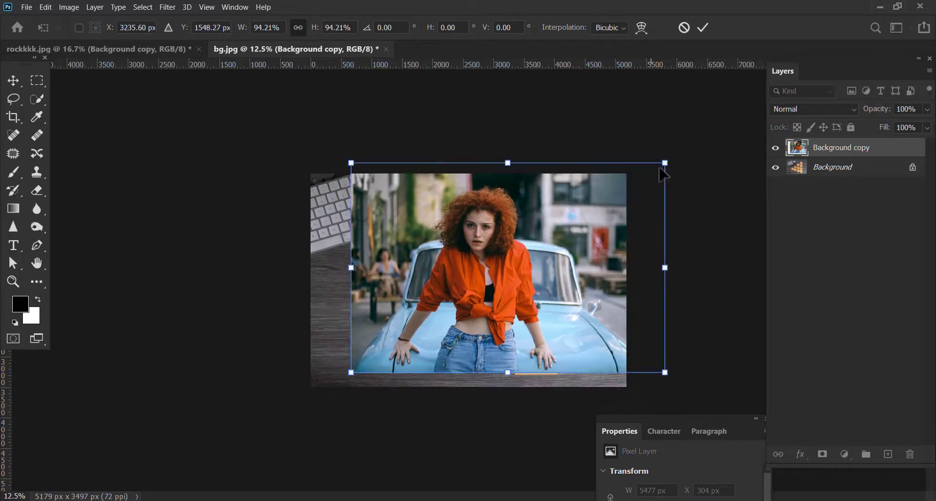
pyautogui.moveTo(665, 163); pyautogui.dragTo(602, 205)
pyautogui.moveTo(415, 306); pyautogui.dragTo(451, 290)
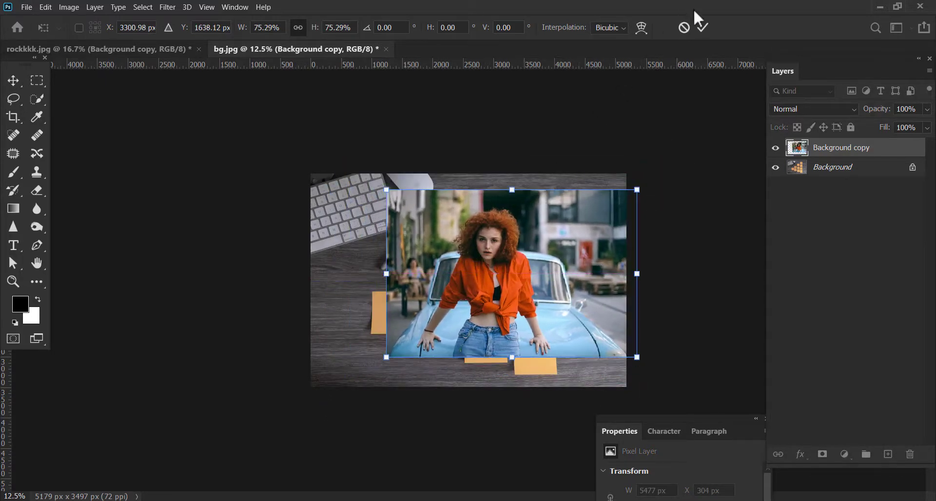
pyautogui.click(703, 28)
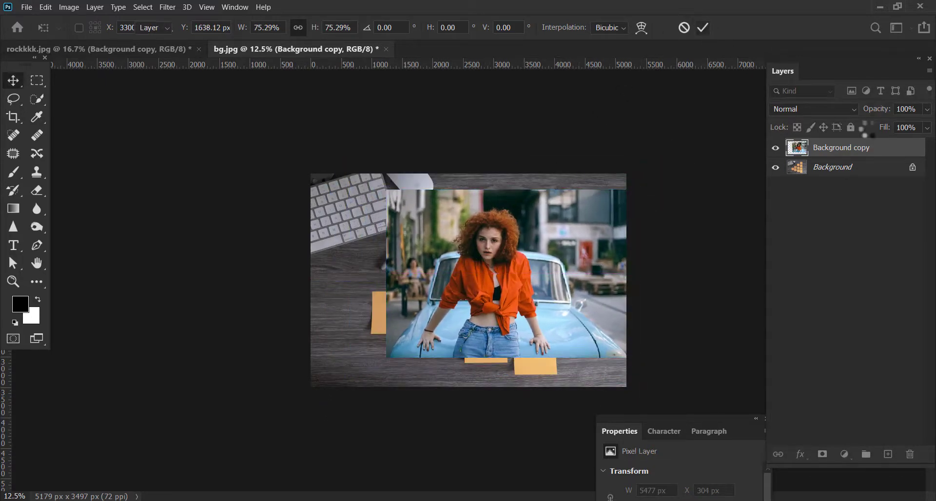
# Step: Set the portrait layer's opacity to 67% and shift it over the notes
pyautogui.click(926, 110)
pyautogui.moveTo(904, 126)
pyautogui.mouseDown()
pyautogui.moveTo(896, 125)
pyautogui.moveTo(910, 128)
pyautogui.mouseUp()
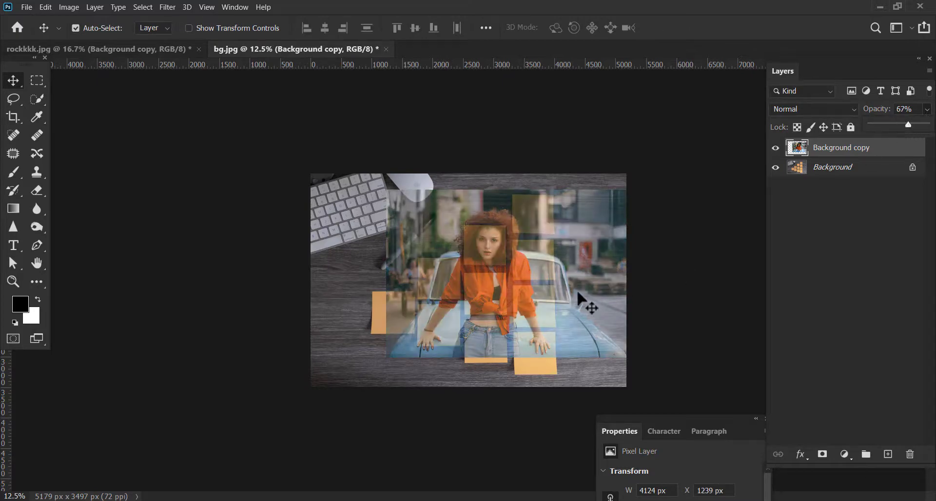
pyautogui.hotkey('ctrl', '+')
pyautogui.hotkey('ctrl', '+')
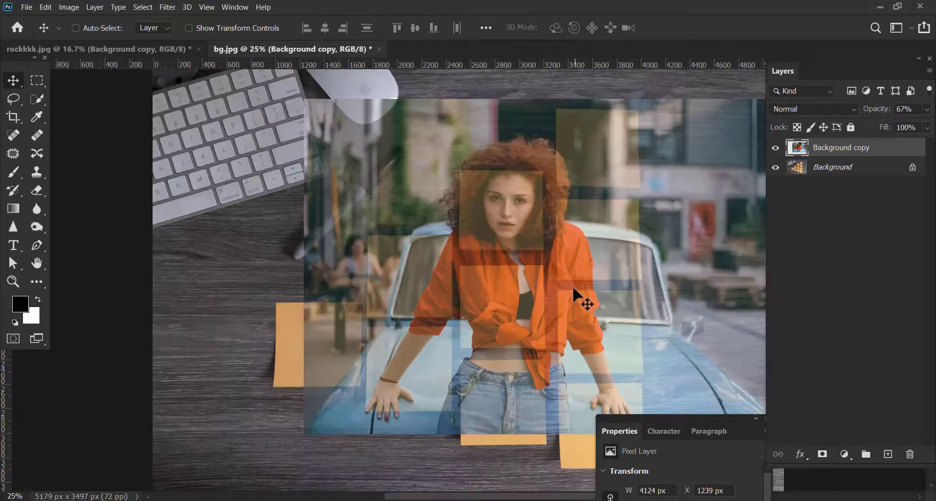
pyautogui.hscroll(3, 572, 285)
pyautogui.moveTo(524, 282); pyautogui.dragTo(510, 277)
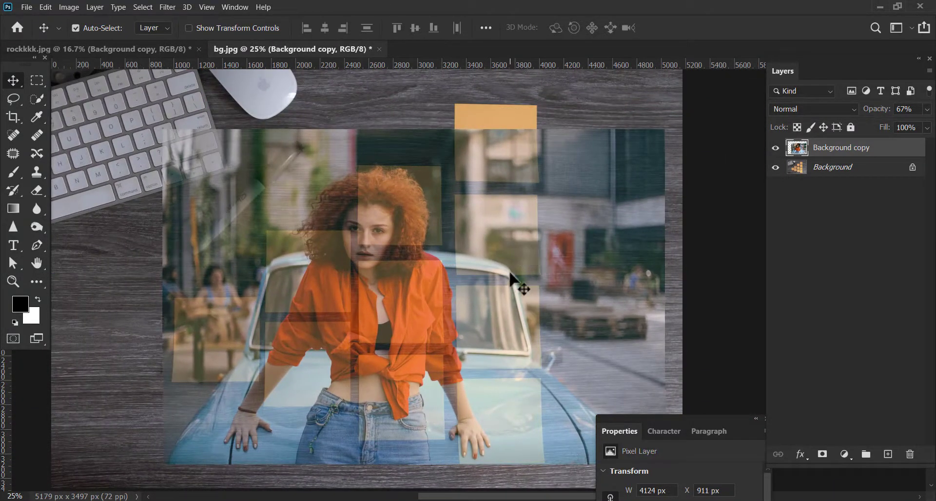
# Step: Enlarge the portrait to about 135% and align it over the sticky-note grid
pyautogui.hotkey('ctrl', 't')
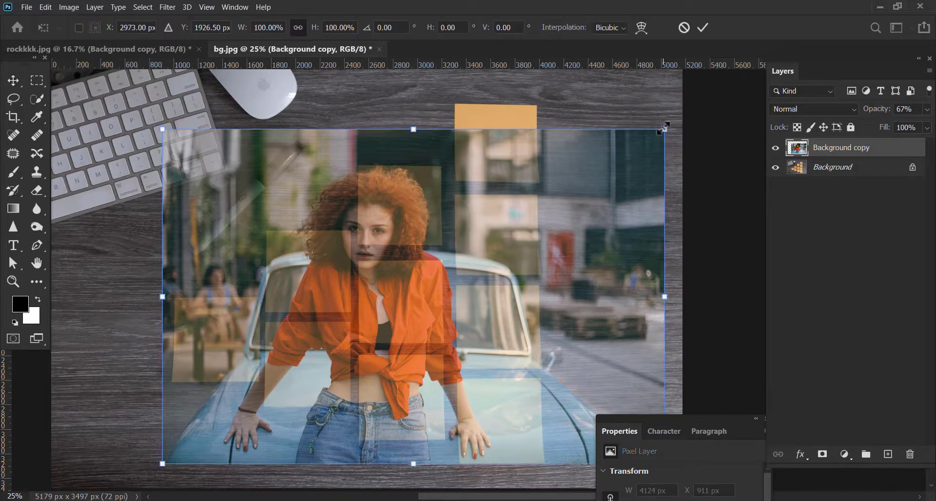
pyautogui.moveTo(664, 129)
pyautogui.mouseDown()
pyautogui.moveTo(691, 110)
pyautogui.moveTo(736, 37)
pyautogui.mouseUp()
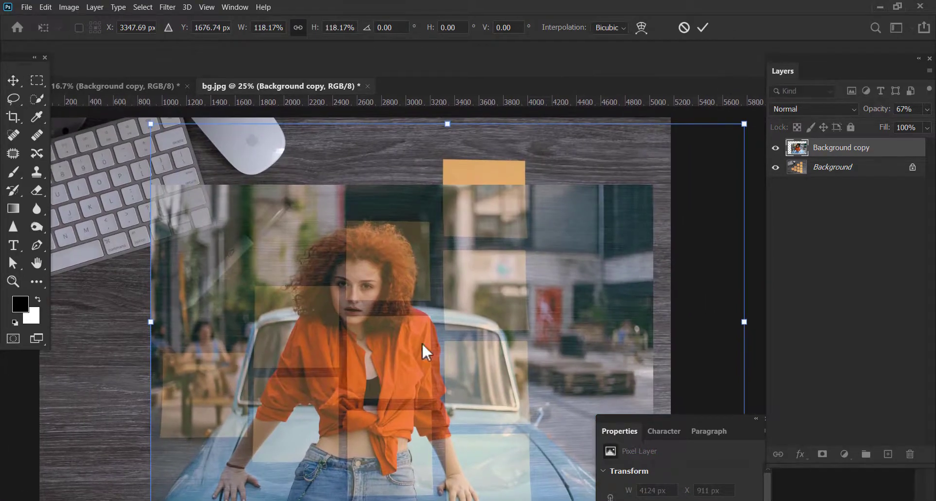
pyautogui.moveTo(422, 342)
pyautogui.mouseDown()
pyautogui.moveTo(446, 283)
pyautogui.moveTo(447, 292)
pyautogui.moveTo(417, 300)
pyautogui.mouseUp()
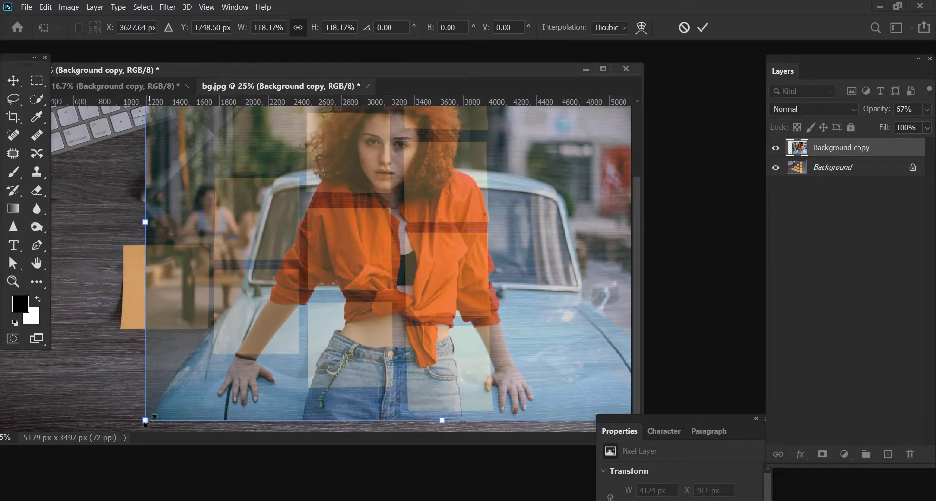
pyautogui.moveTo(146, 420); pyautogui.dragTo(80, 484)
pyautogui.moveTo(449, 192); pyautogui.dragTo(482, 180)
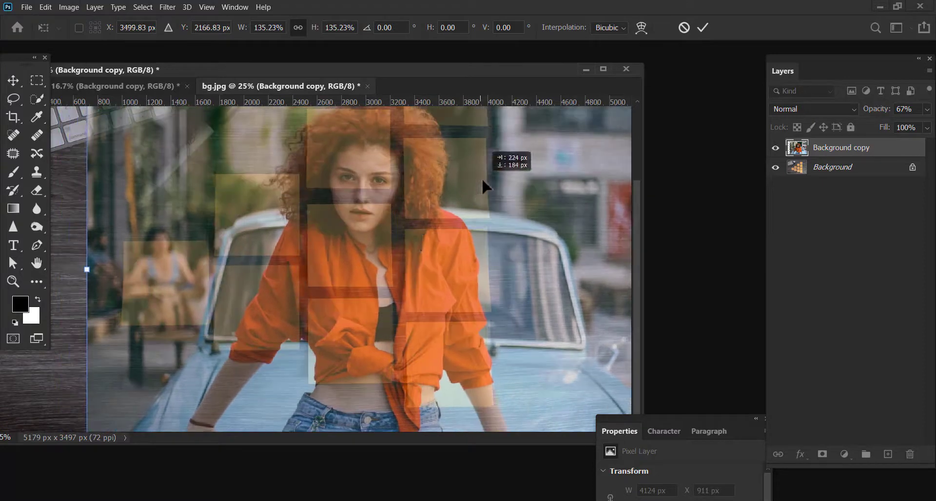
pyautogui.moveTo(393, 249); pyautogui.dragTo(393, 237)
pyautogui.moveTo(349, 195)
pyautogui.mouseDown()
pyautogui.moveTo(409, 265)
pyautogui.moveTo(383, 268)
pyautogui.mouseUp()
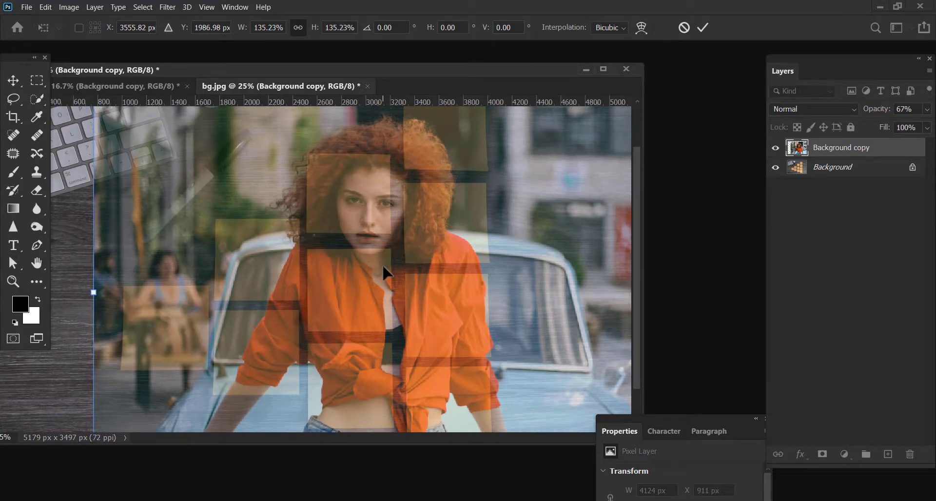
pyautogui.moveTo(382, 264); pyautogui.dragTo(388, 282)
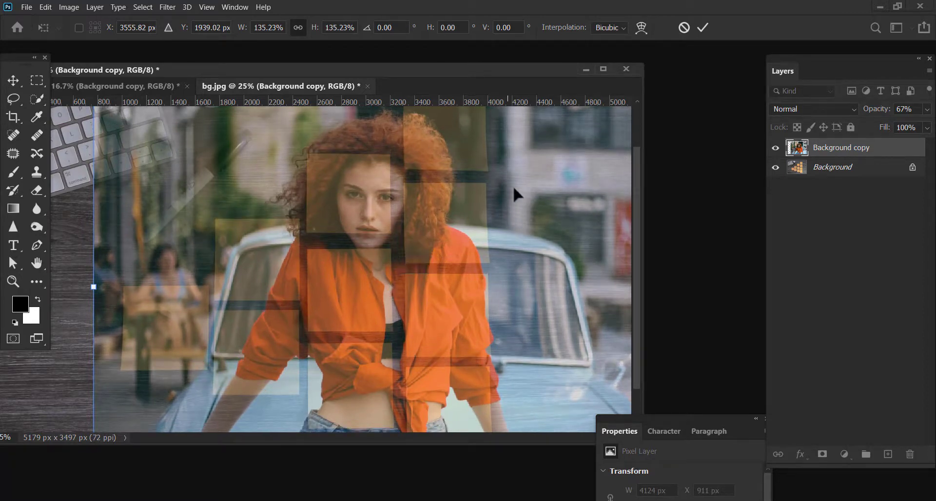
pyautogui.click(704, 29)
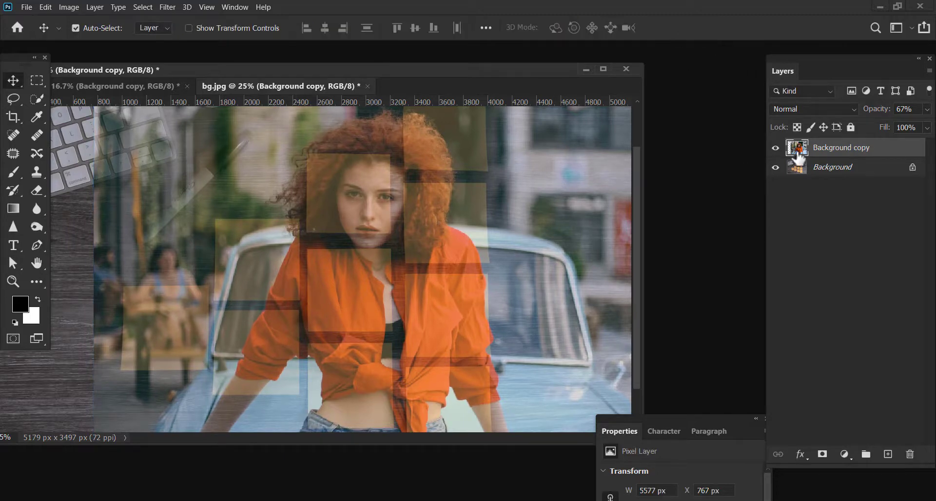
# Step: Hide the Background copy portrait layer and select the Background desk layer
pyautogui.click(774, 148)
pyautogui.click(774, 149)
pyautogui.click(775, 148)
pyautogui.click(845, 169)
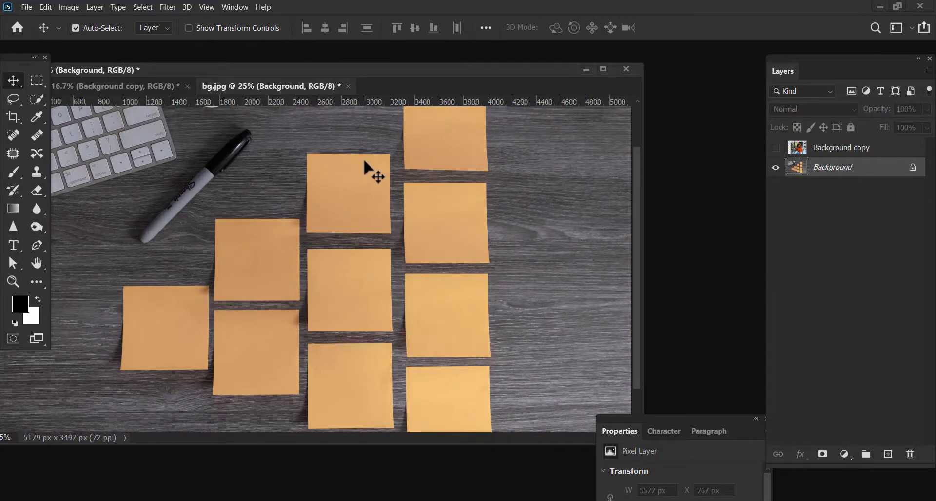
# Step: Maximize the bg.jpg document window and switch to the Pen tool
pyautogui.scroll(3, 351, 252)
pyautogui.scroll(-1, 355, 219)
pyautogui.scroll(-1, 361, 206)
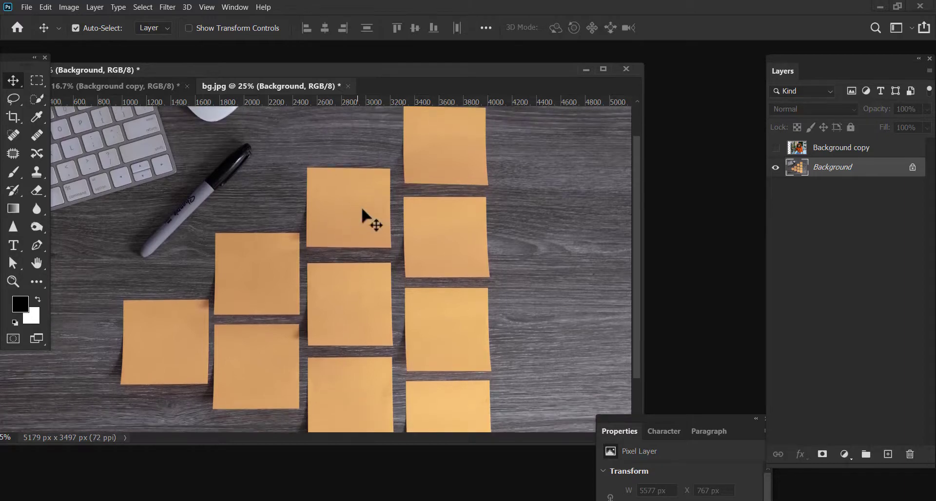
pyautogui.click(602, 69)
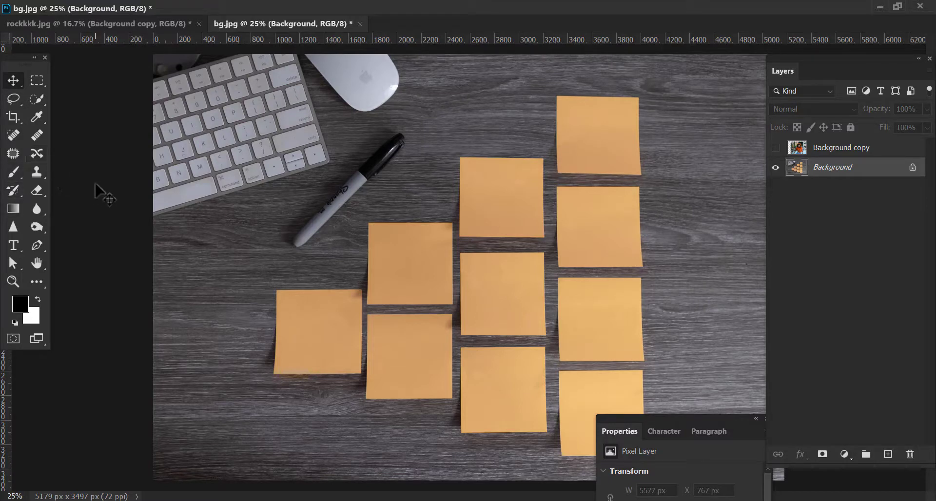
pyautogui.press('p')
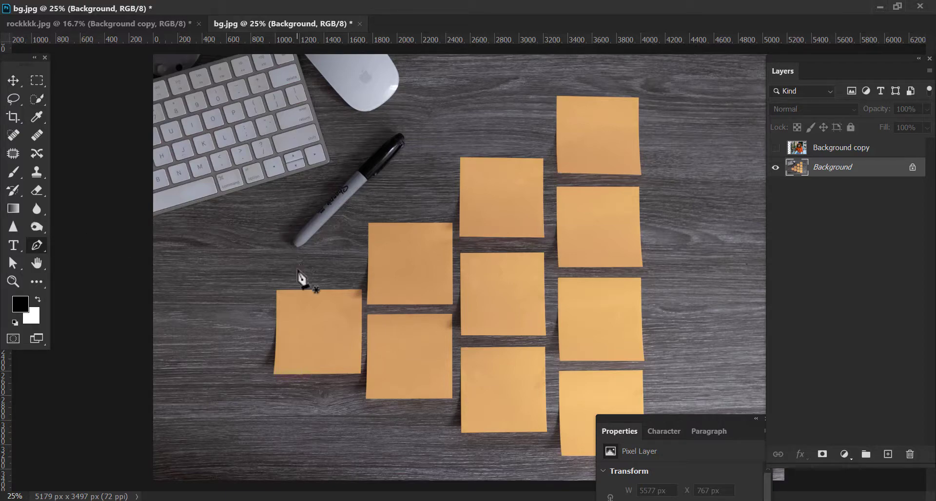
# Step: Start the first note's path with anchors at its top-left and top-right corners
pyautogui.hotkey('ctrl', '+')
pyautogui.hotkey('ctrl', '+')
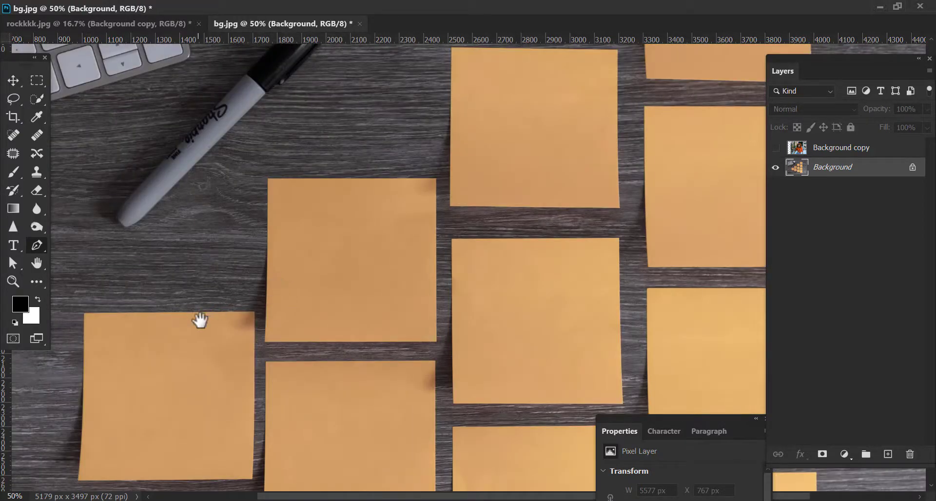
pyautogui.moveTo(200, 321); pyautogui.dragTo(232, 232)
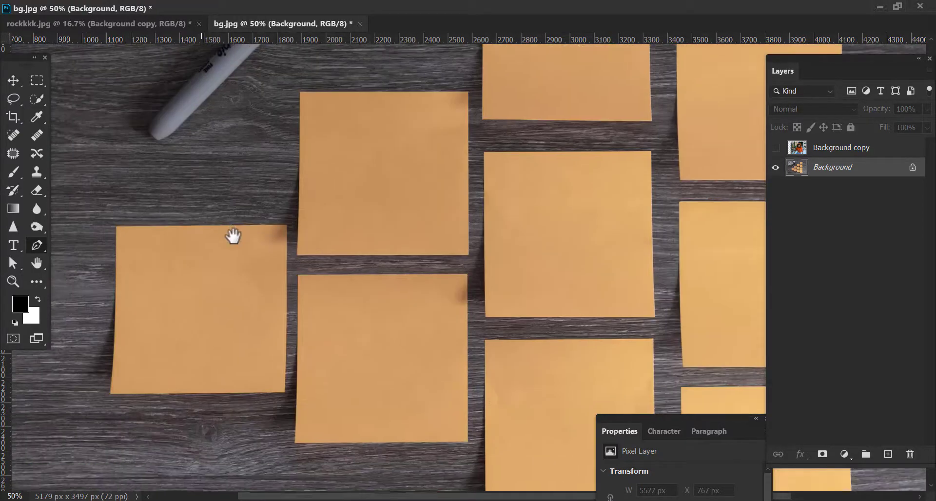
pyautogui.click(116, 225)
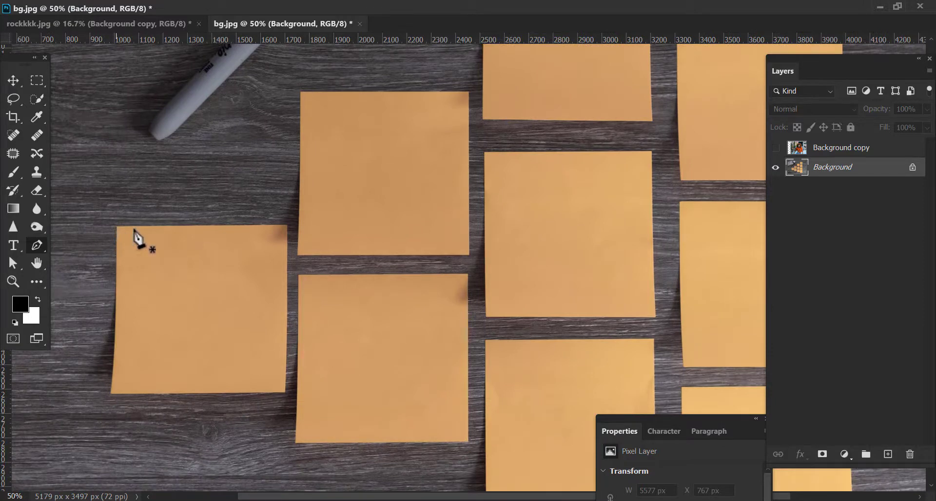
pyautogui.click(286, 224)
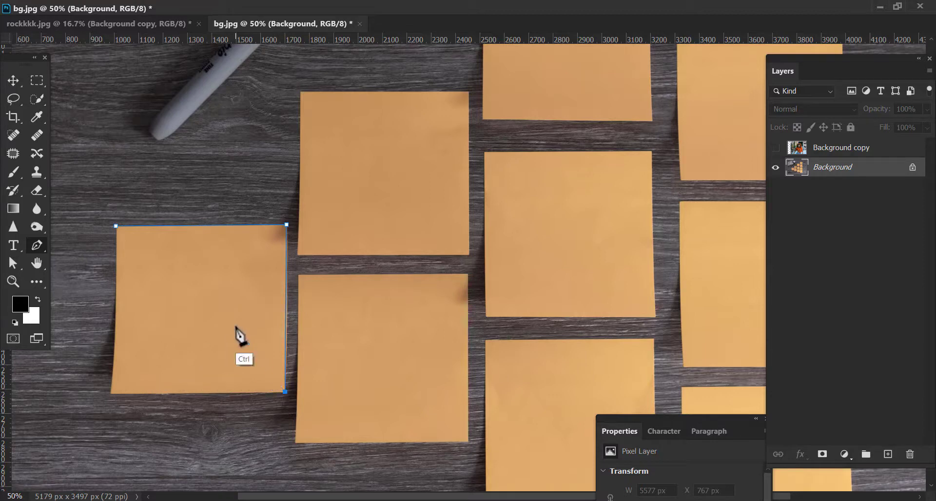
pyautogui.hotkey('ctrl', 'z')
pyautogui.hotkey('ctrl', '+')
pyautogui.moveTo(285, 330); pyautogui.dragTo(428, 321)
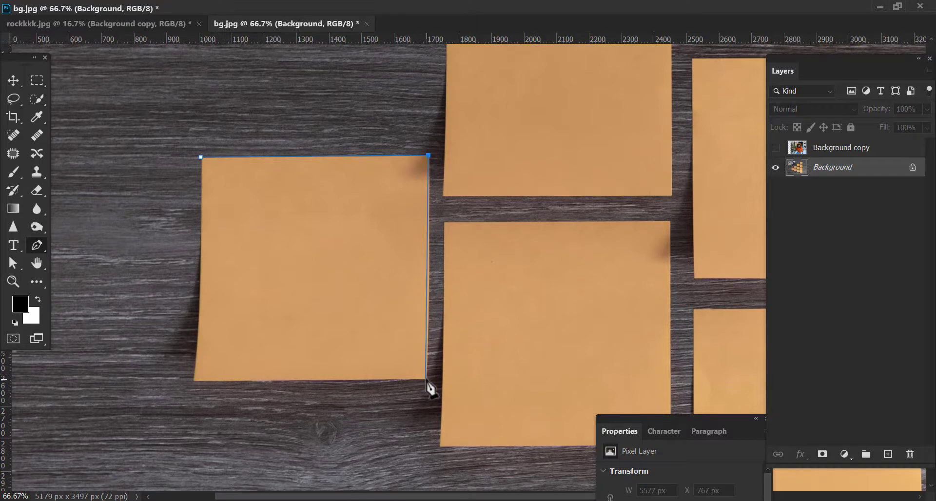
# Step: Add a curved bottom-right corner and bottom-left anchor, then close the first note's path
pyautogui.moveTo(422, 384); pyautogui.dragTo(420, 394)
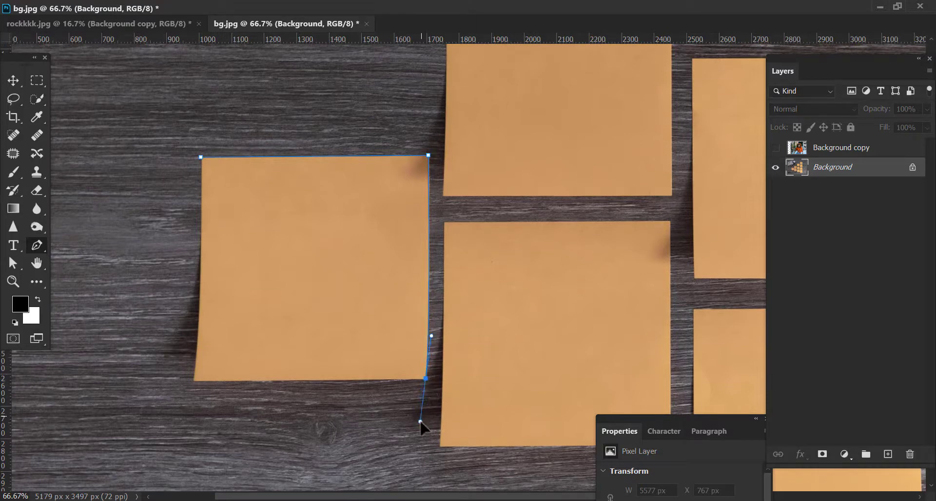
pyautogui.moveTo(412, 445); pyautogui.dragTo(418, 451)
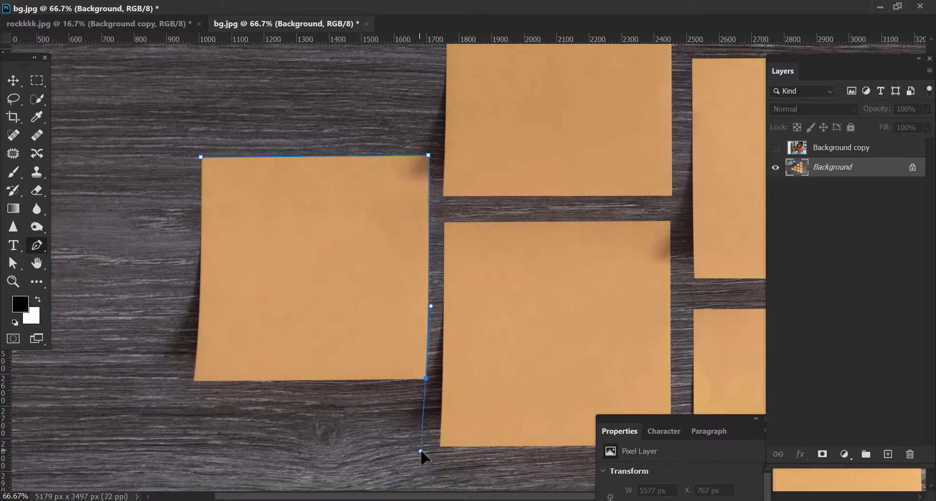
pyautogui.keyDown('alt'); pyautogui.click(426, 378); pyautogui.keyUp('alt')
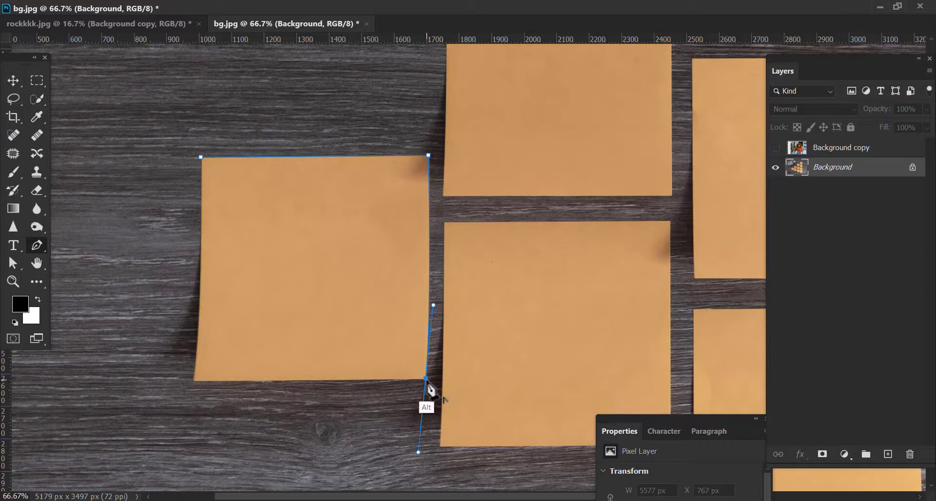
pyautogui.click(194, 382)
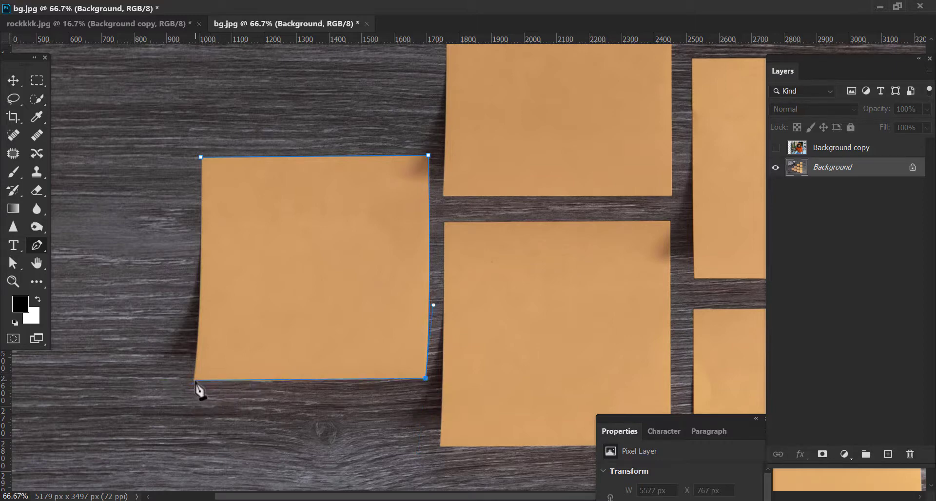
pyautogui.click(201, 158)
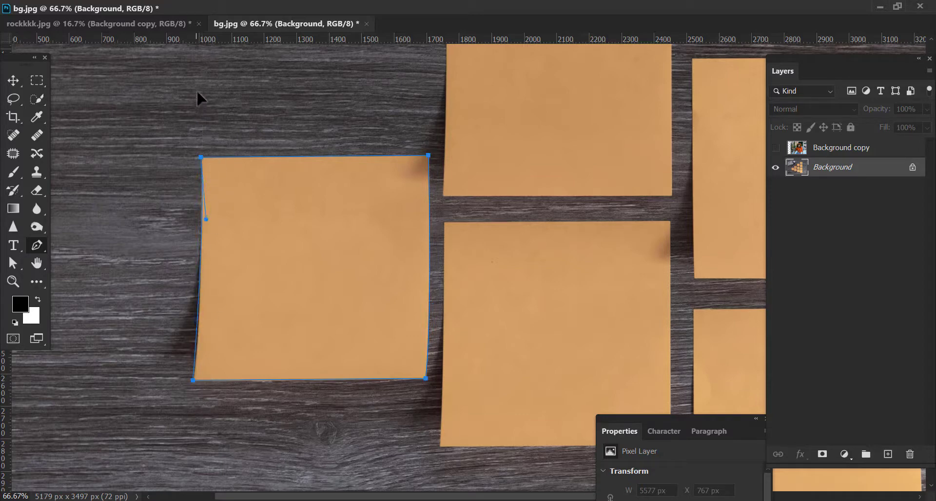
pyautogui.scroll(1, 197, 46)
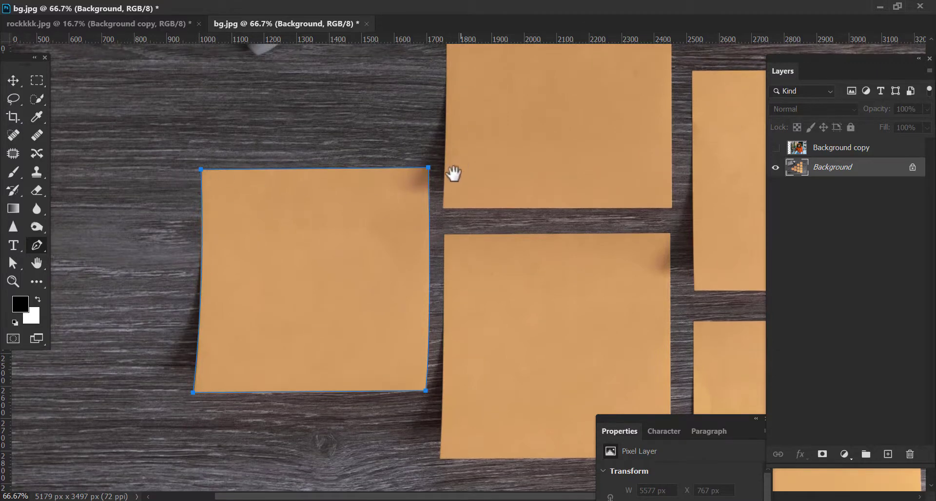
pyautogui.moveTo(454, 174); pyautogui.dragTo(278, 312)
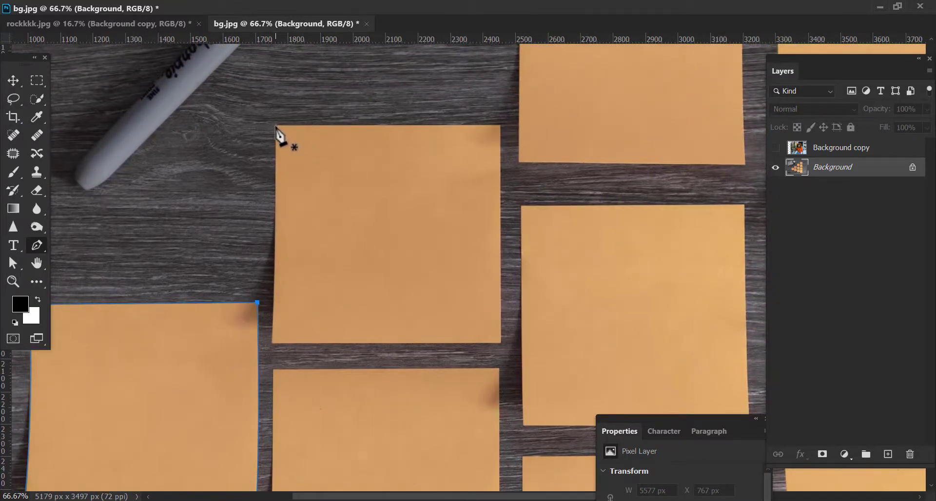
# Step: Pen-trace the note beside the marker, closing the path with a curved left edge
pyautogui.click(275, 126)
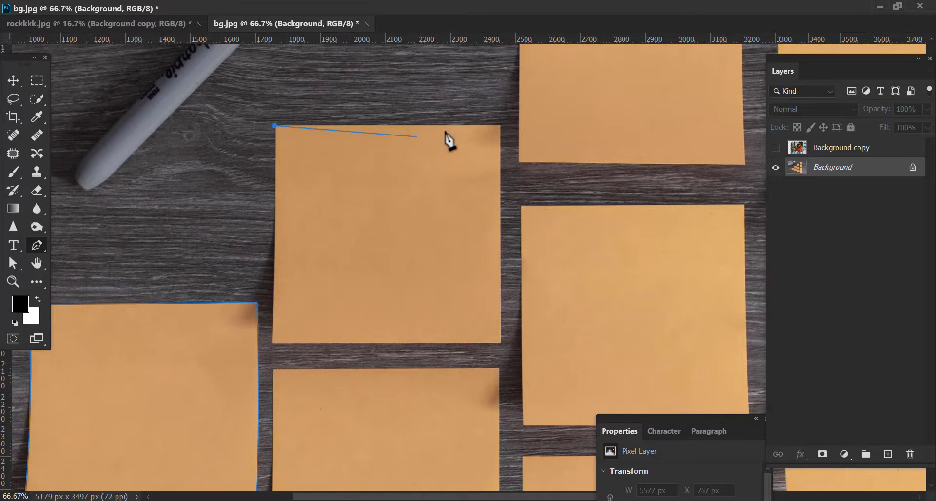
pyautogui.rightClick(502, 128)
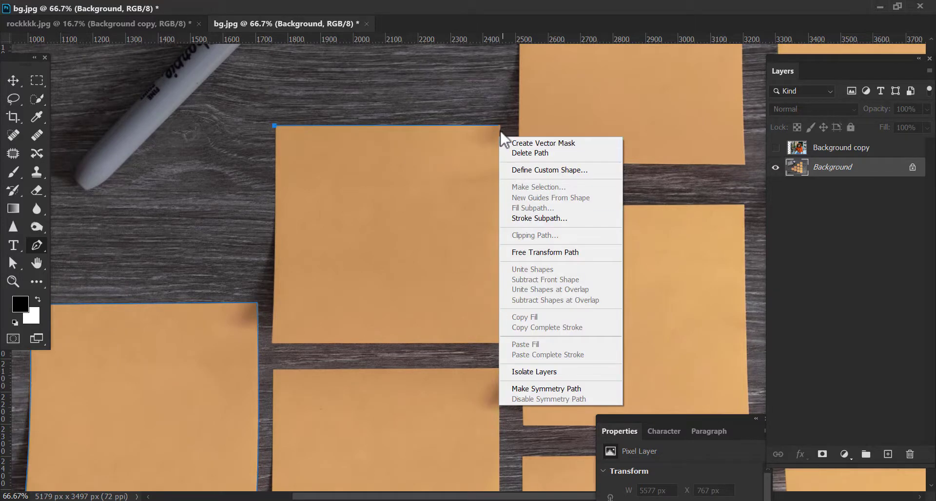
pyautogui.press('Escape')
pyautogui.click(497, 126)
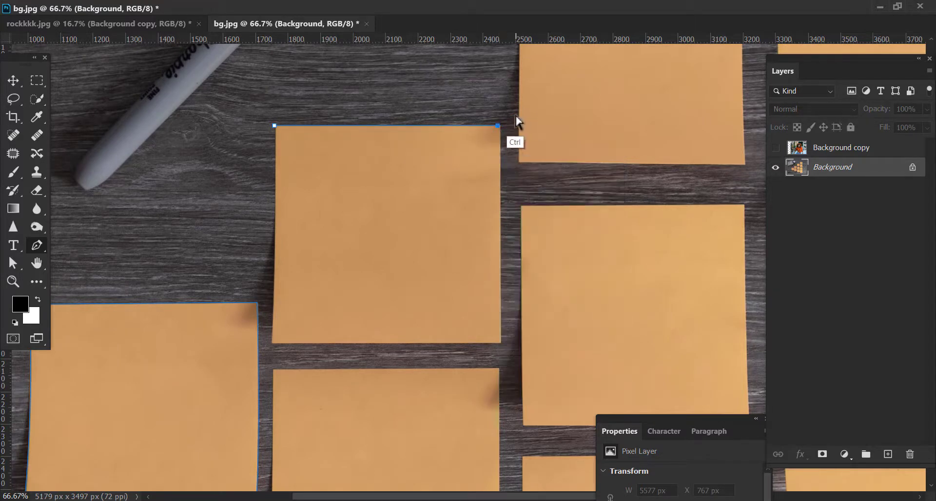
pyautogui.click(499, 127)
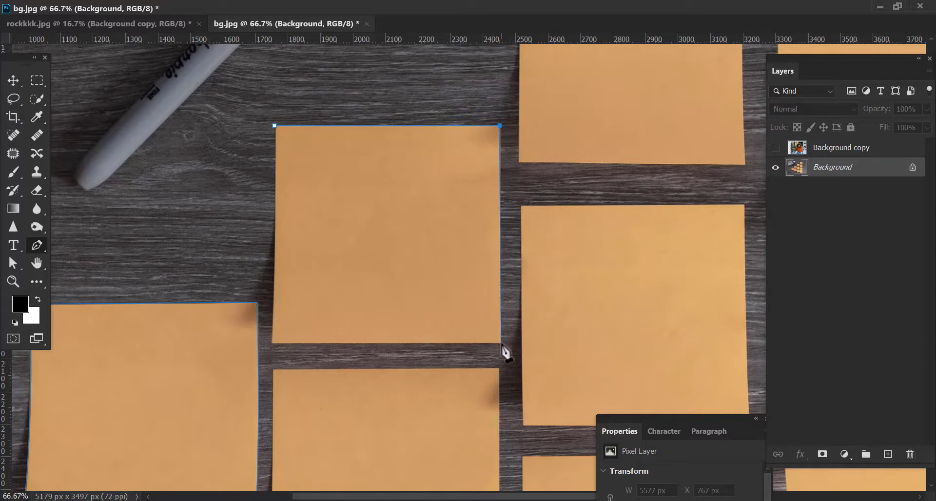
pyautogui.click(273, 343)
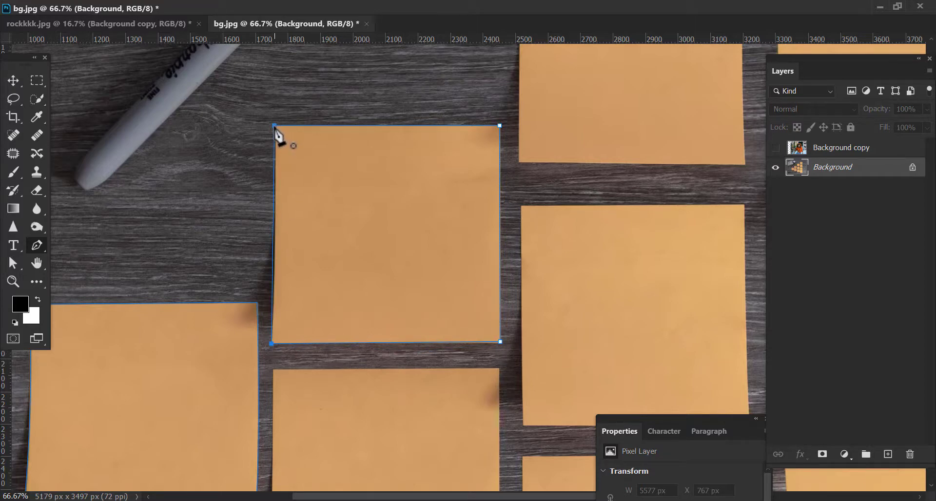
pyautogui.moveTo(274, 126); pyautogui.dragTo(274, 34)
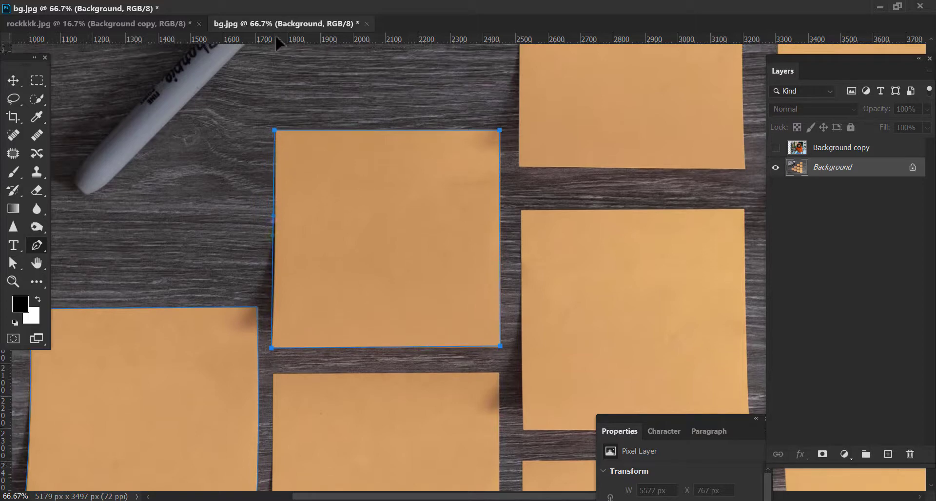
pyautogui.moveTo(275, 34); pyautogui.dragTo(271, 51)
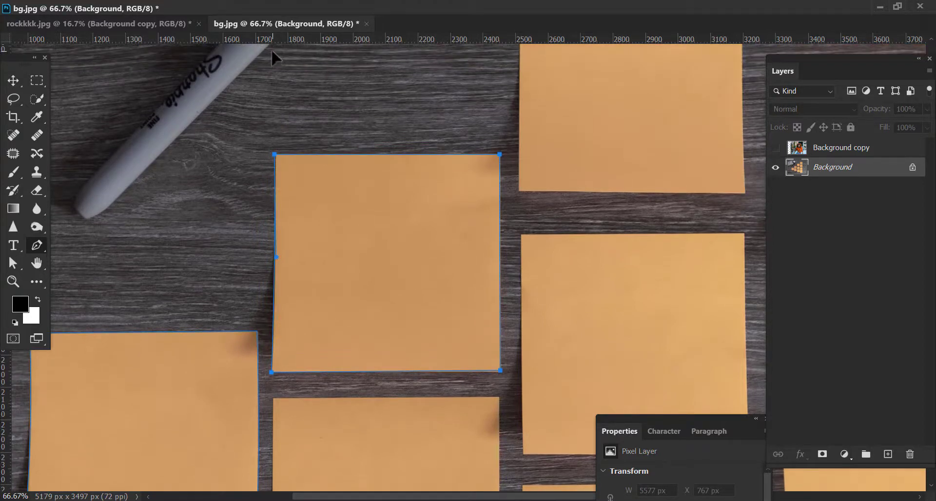
pyautogui.moveTo(493, 176); pyautogui.dragTo(283, 317)
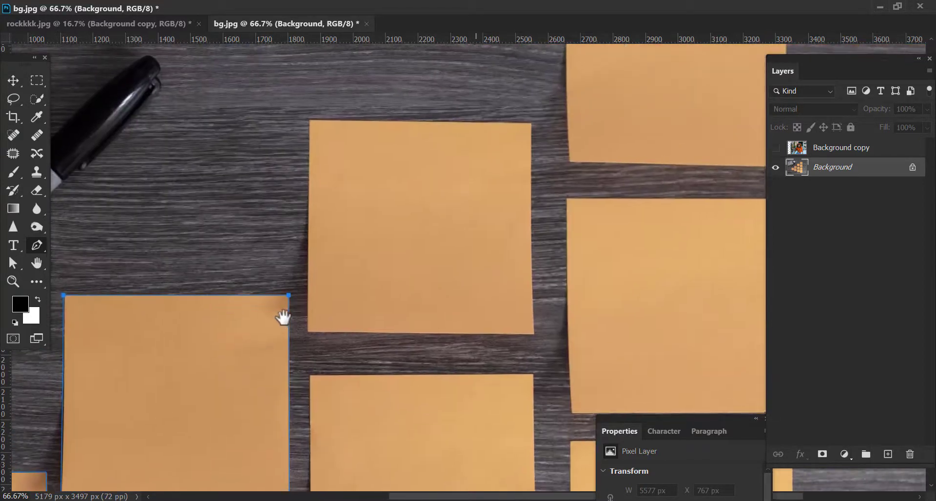
# Step: Outline the middle note with a closed path, curving then sharpening its top-right corner
pyautogui.click(310, 118)
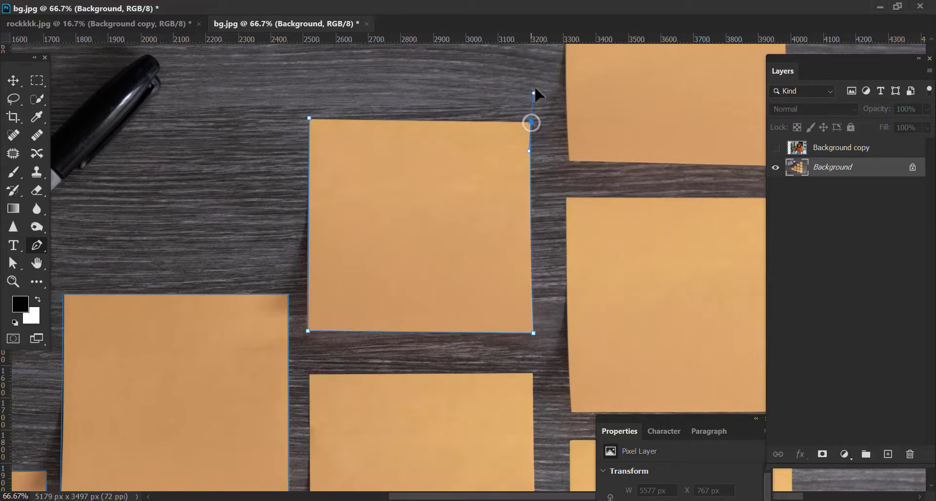
pyautogui.moveTo(535, 90)
pyautogui.mouseDown()
pyautogui.moveTo(540, 42)
pyautogui.moveTo(523, 73)
pyautogui.mouseUp()
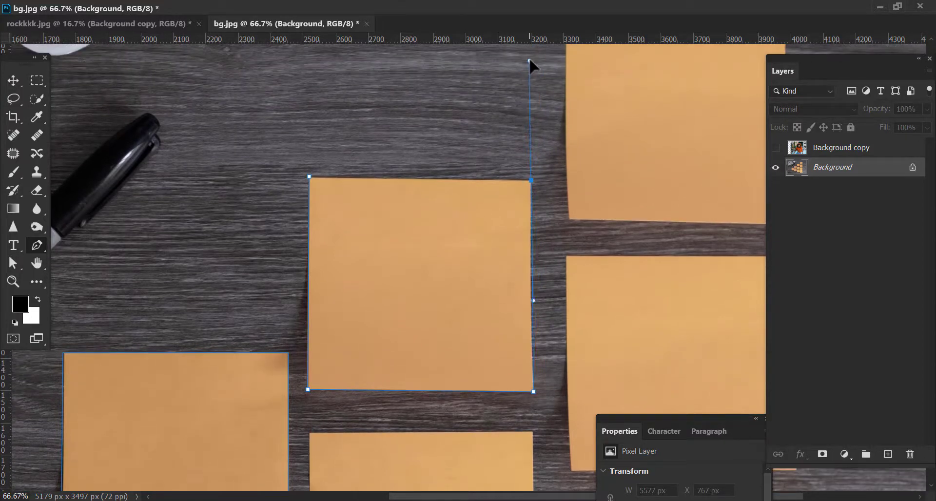
pyautogui.moveTo(531, 53); pyautogui.dragTo(534, 52)
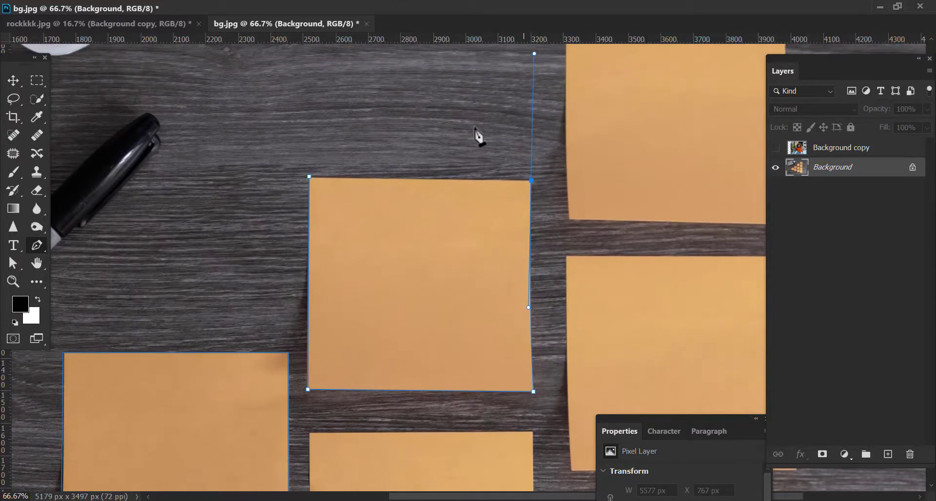
pyautogui.press('alt')
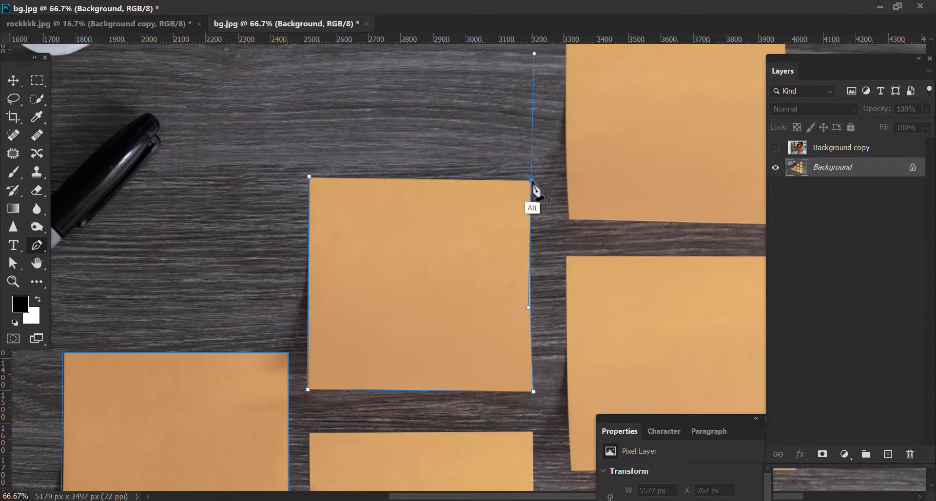
pyautogui.keyDown('alt'); pyautogui.click(531, 180); pyautogui.keyUp('alt')
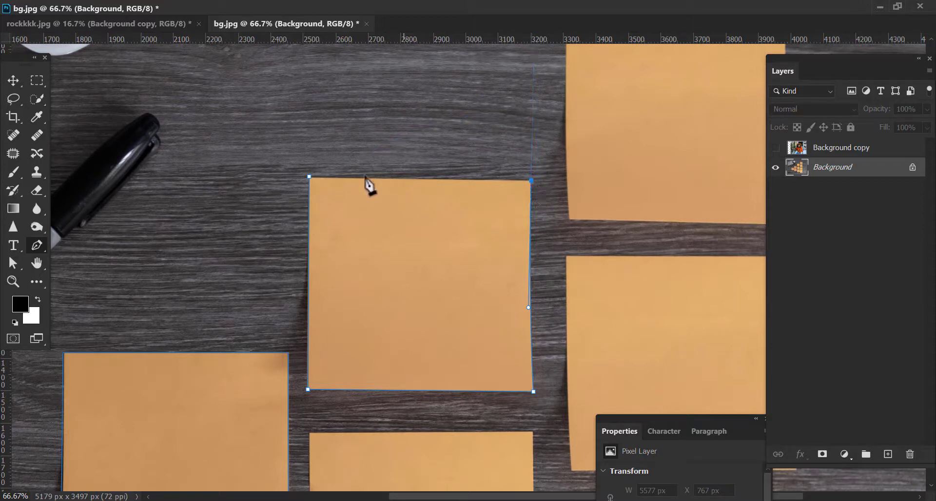
pyautogui.click(309, 178)
pyautogui.moveTo(490, 162); pyautogui.dragTo(313, 287)
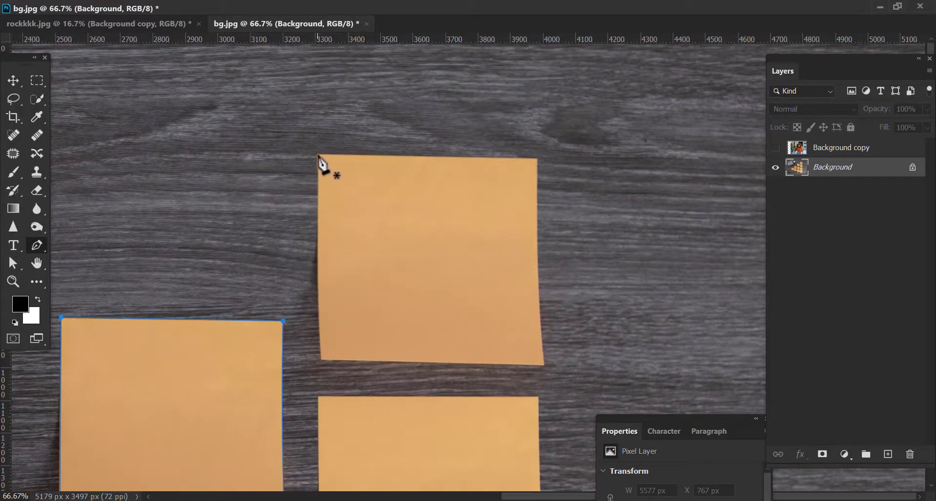
# Step: Outline the upper note with a closed path, with a sharp bottom-left and curved top-right corner
pyautogui.click(317, 155)
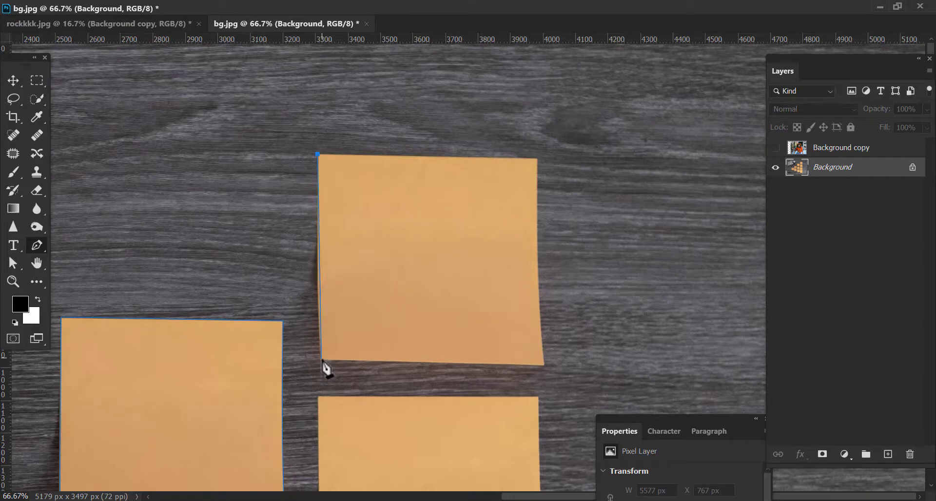
pyautogui.moveTo(321, 359); pyautogui.dragTo(326, 414)
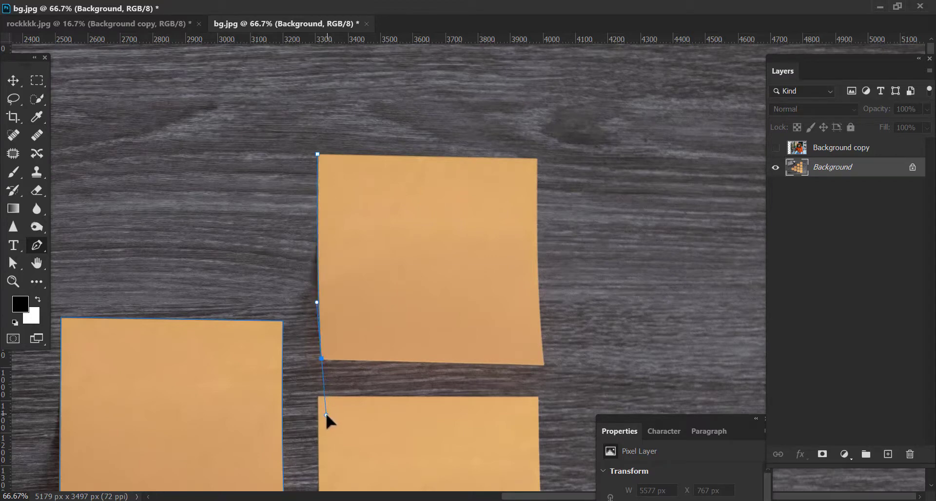
pyautogui.keyDown('alt'); pyautogui.click(321, 358); pyautogui.keyUp('alt')
pyautogui.click(544, 364)
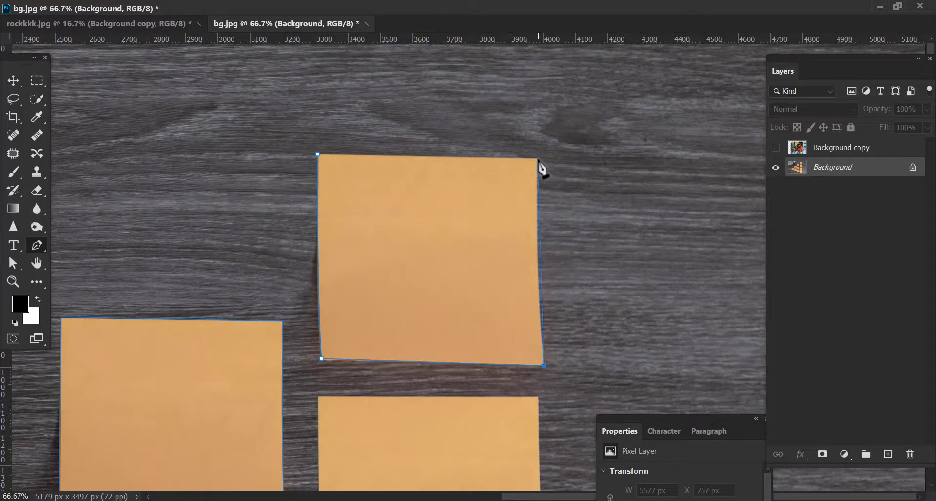
pyautogui.moveTo(536, 158); pyautogui.dragTo(537, 28)
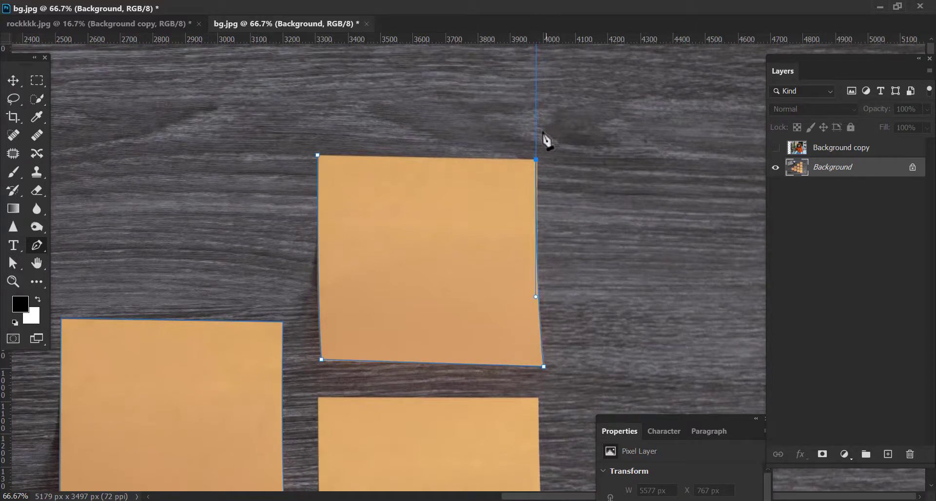
pyautogui.click(318, 155)
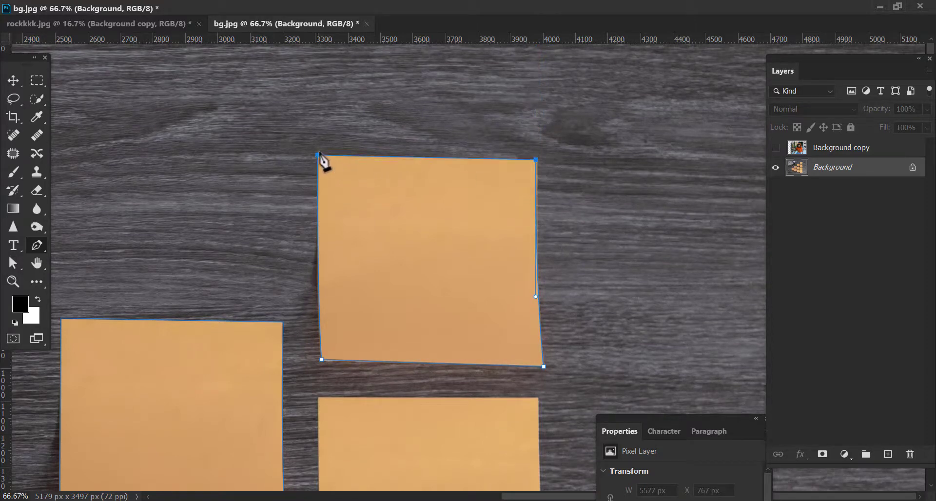
pyautogui.moveTo(476, 375); pyautogui.dragTo(463, 177)
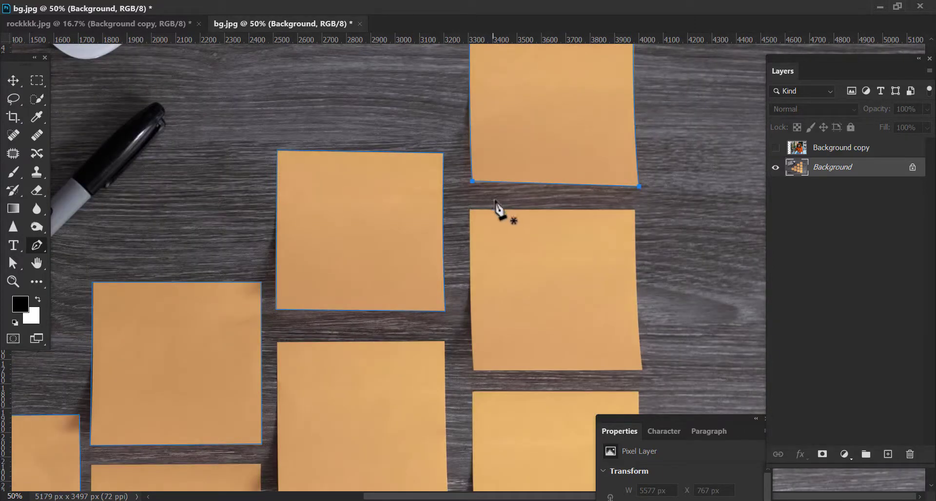
# Step: Outline the lower sticky note with a closed path and a sharp bottom-right corner
pyautogui.click(469, 210)
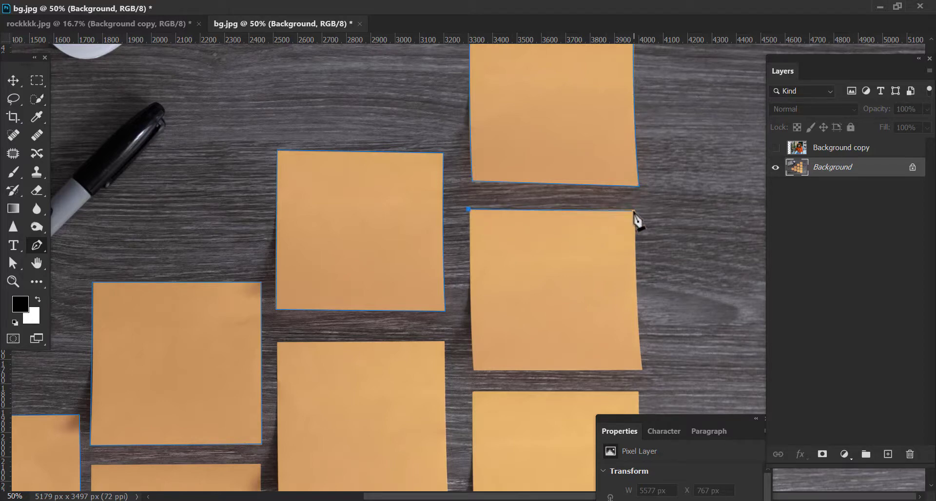
pyautogui.click(642, 370)
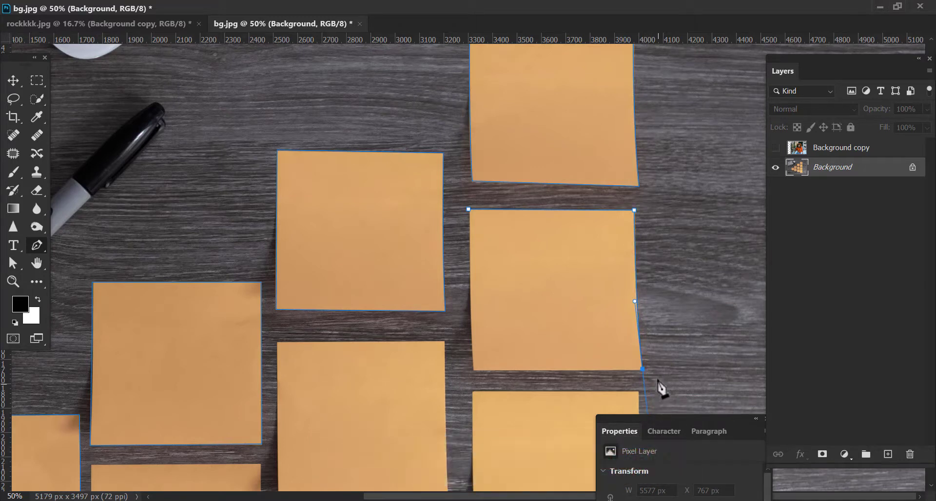
pyautogui.keyDown('alt'); pyautogui.click(642, 370); pyautogui.keyUp('alt')
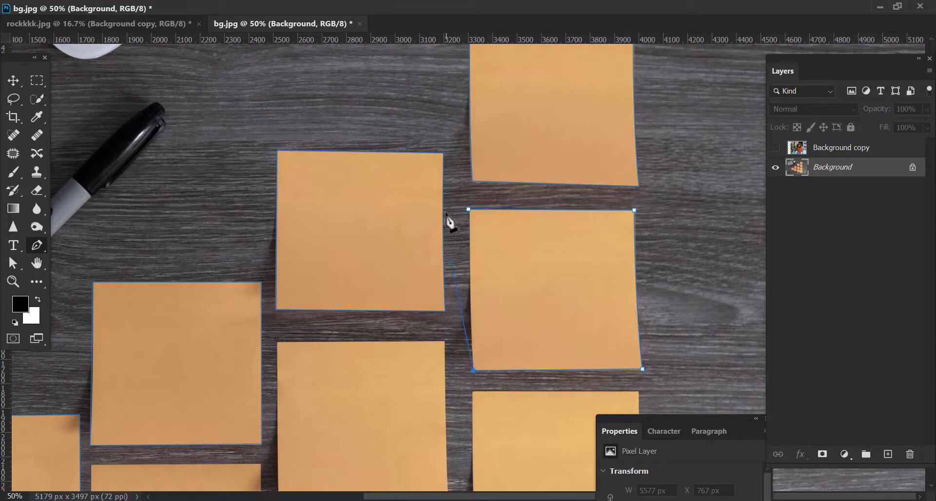
pyautogui.click(468, 210)
pyautogui.scroll(-1, 537, 230)
pyautogui.scroll(-4, 537, 229)
# Step: Trace a closed four-corner path around the next sticky note
pyautogui.click(278, 138)
pyautogui.click(446, 138)
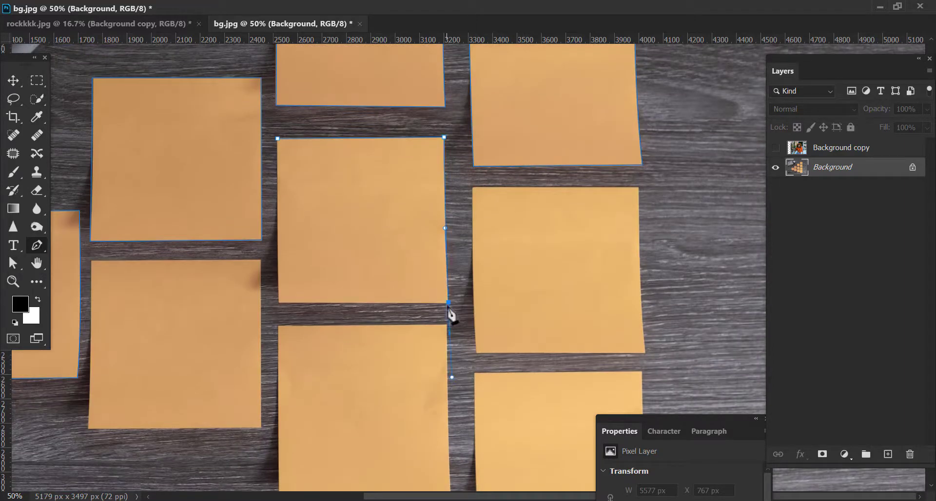
pyautogui.moveTo(314, 255); pyautogui.dragTo(265, 289)
pyautogui.click(400, 341)
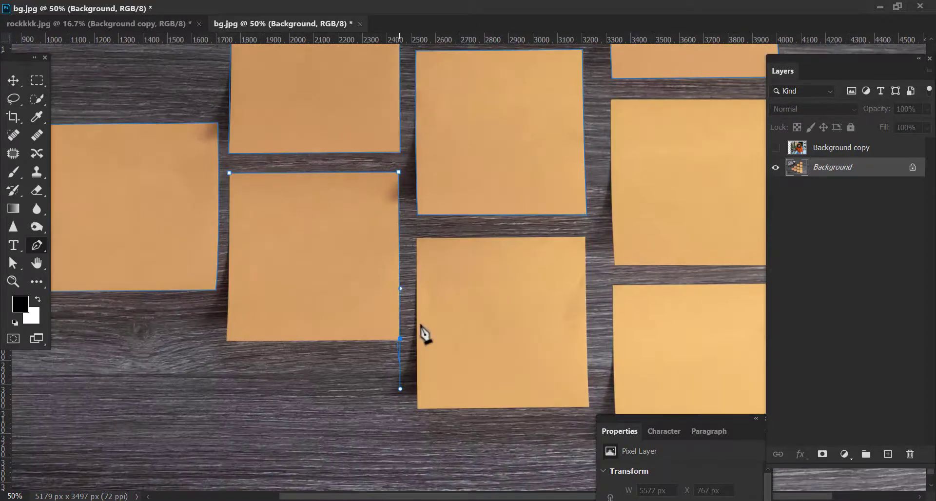
pyautogui.click(227, 341)
pyautogui.click(229, 173)
pyautogui.moveTo(439, 282); pyautogui.dragTo(300, 293)
# Step: Trace a closed four-corner outline around the following sticky note
pyautogui.click(277, 250)
pyautogui.click(446, 253)
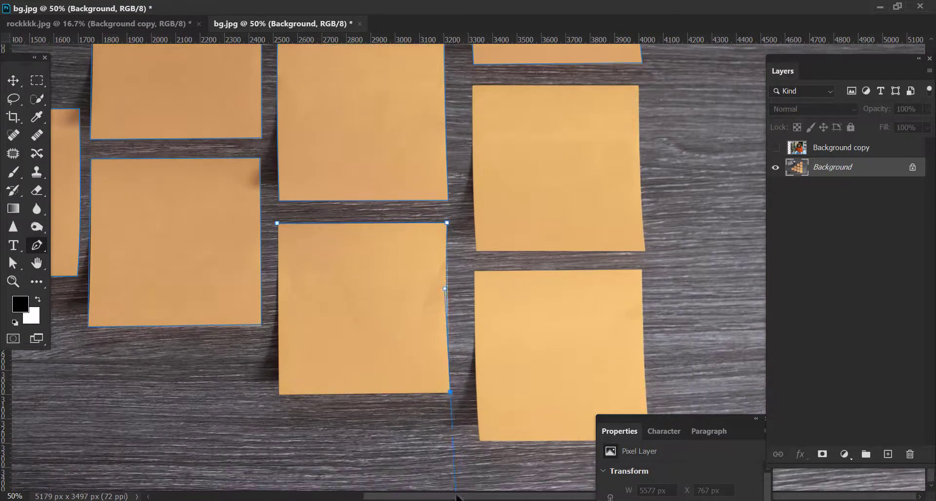
pyautogui.click(445, 389)
pyautogui.click(280, 392)
pyautogui.click(279, 223)
# Step: Outline one more sticky note with a closed four-corner path, then survey the desk
pyautogui.click(474, 272)
pyautogui.hotkey('ctrl', '-')
pyautogui.scroll(-1, 528, 303)
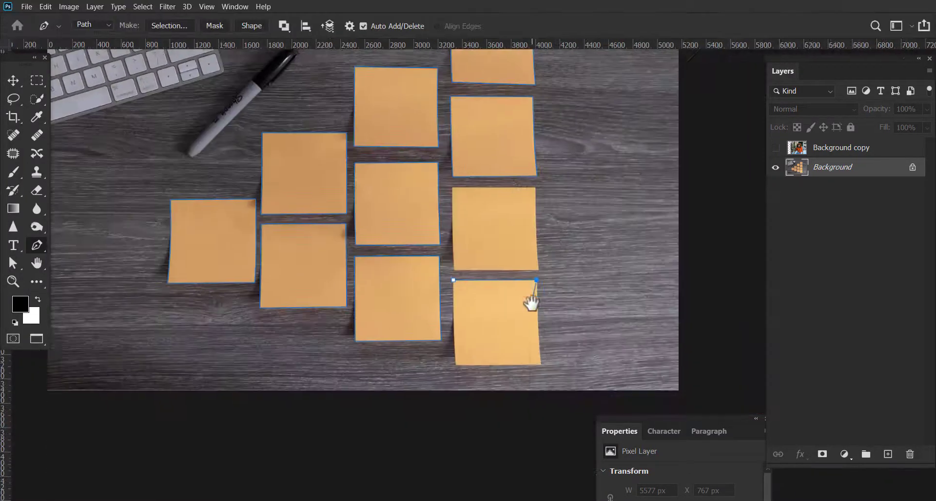
pyautogui.scroll(3, 528, 303)
pyautogui.scroll(2, 265, 234)
pyautogui.click(322, 184)
pyautogui.click(541, 184)
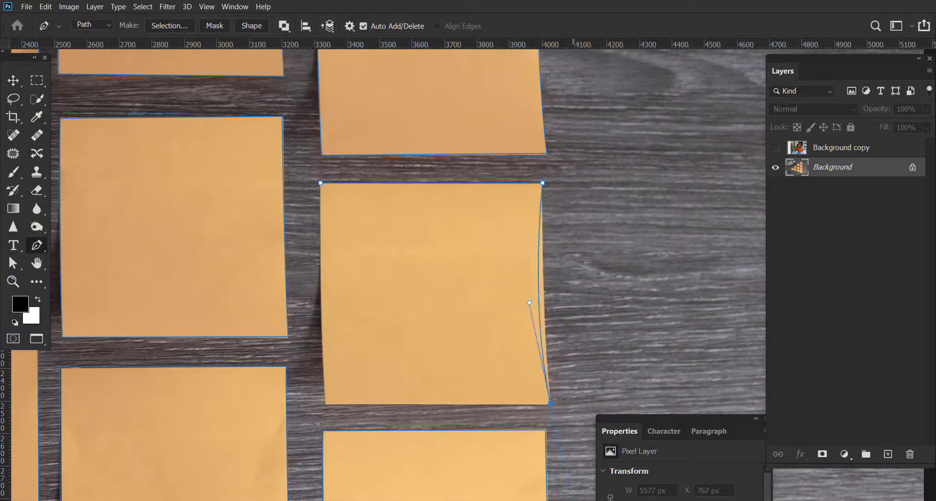
pyautogui.click(549, 404)
pyautogui.click(326, 404)
pyautogui.click(322, 184)
pyautogui.moveTo(533, 401)
pyautogui.mouseDown()
pyautogui.moveTo(474, 335)
pyautogui.moveTo(390, 418)
pyautogui.moveTo(341, 427)
pyautogui.moveTo(395, 464)
pyautogui.moveTo(399, 362)
pyautogui.moveTo(382, 244)
pyautogui.moveTo(533, 330)
pyautogui.moveTo(374, 330)
pyautogui.mouseUp()
pyautogui.scroll(-2, 381, 245)
pyautogui.hscroll(3, 374, 329)
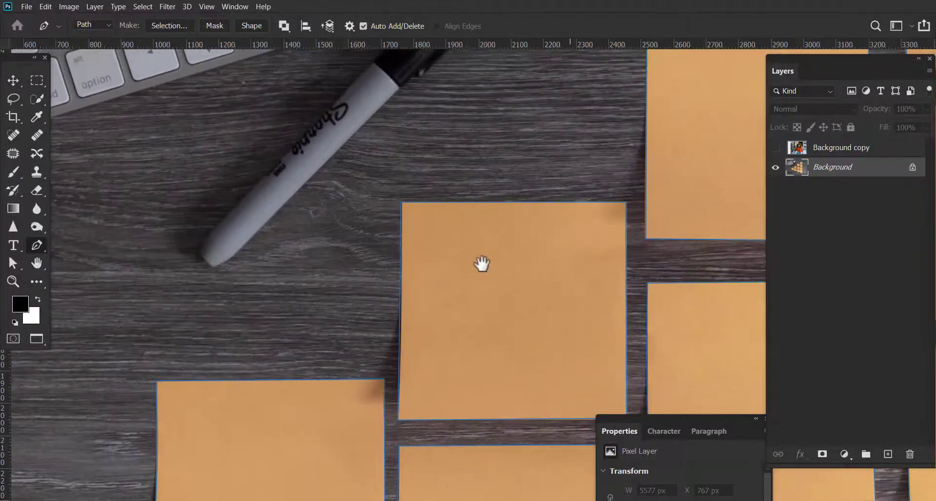
pyautogui.hscroll(3, 480, 263)
pyautogui.scroll(-3, 417, 252)
pyautogui.scroll(-1, 417, 252)
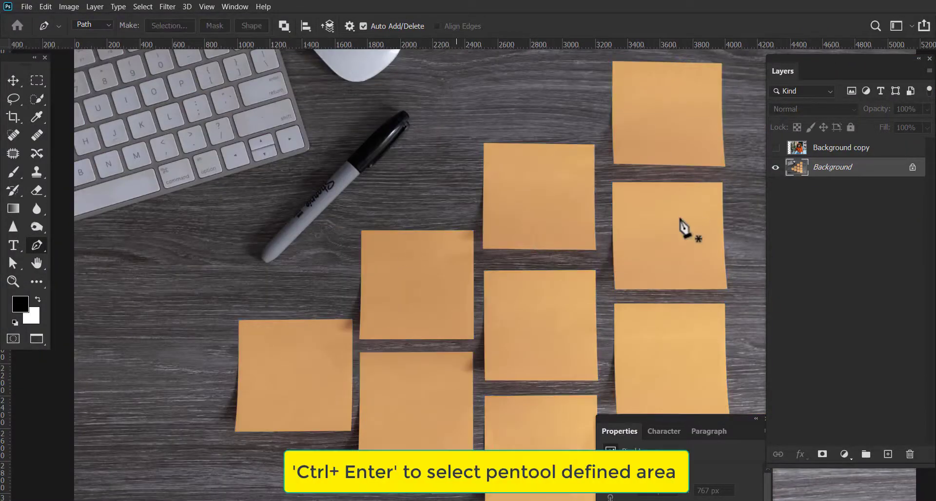
# Step: Turn the note paths into a selection and copy the portrait from Background copy
pyautogui.hotkey('ctrl', 'Return')
pyautogui.click(846, 154)
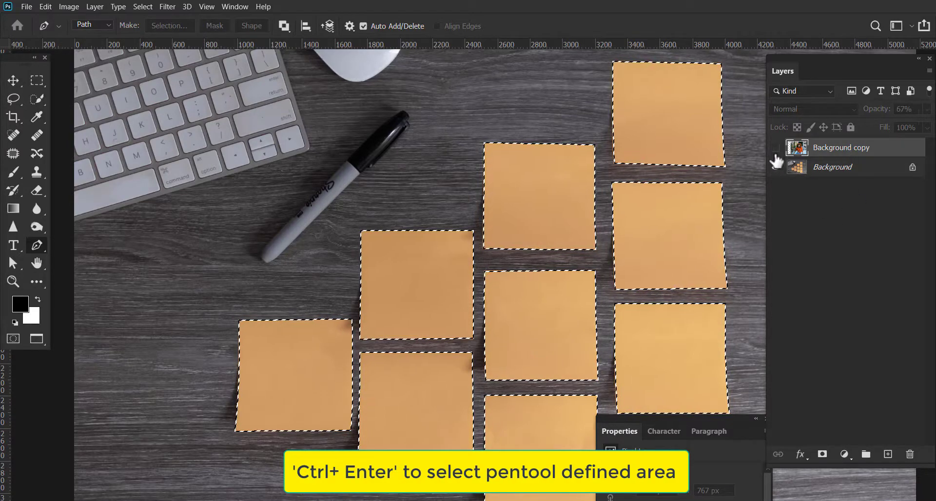
pyautogui.click(775, 148)
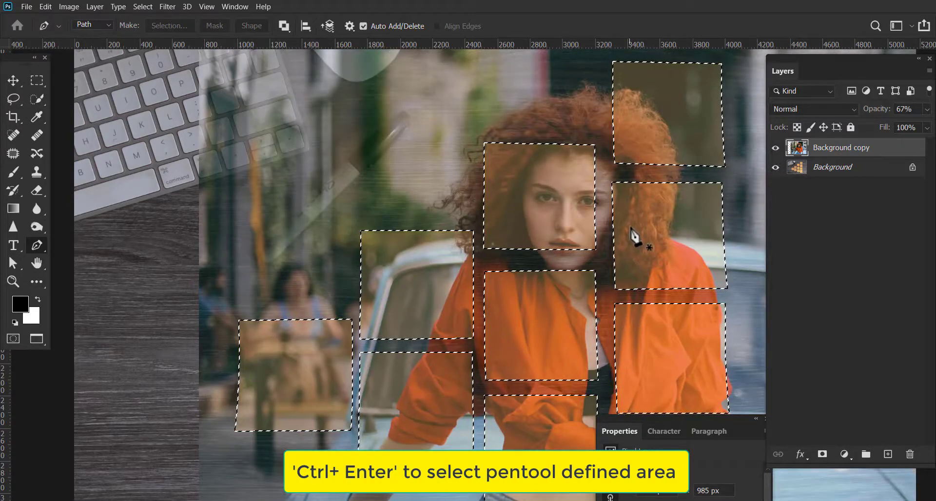
pyautogui.click(45, 7)
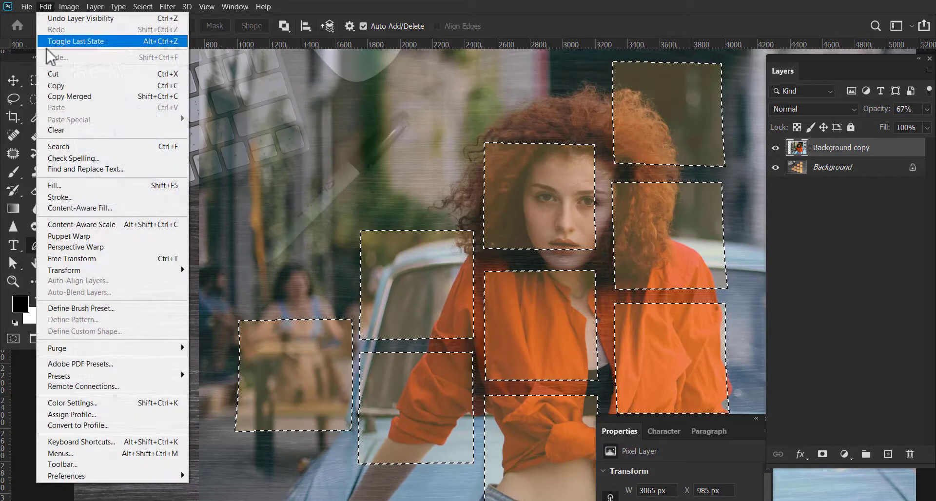
pyautogui.click(56, 85)
# Step: Paste the portrait pieces as Layer 1 and hide the full Background copy
pyautogui.click(45, 6)
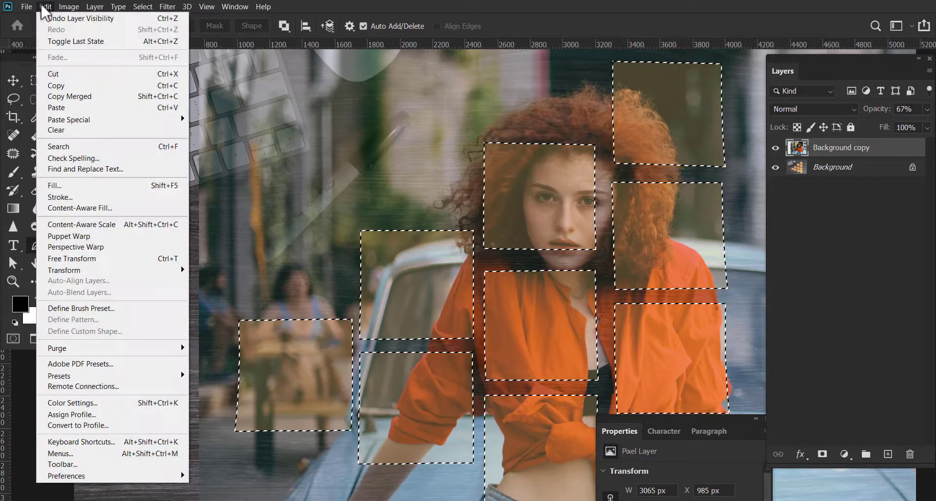
pyautogui.click(62, 108)
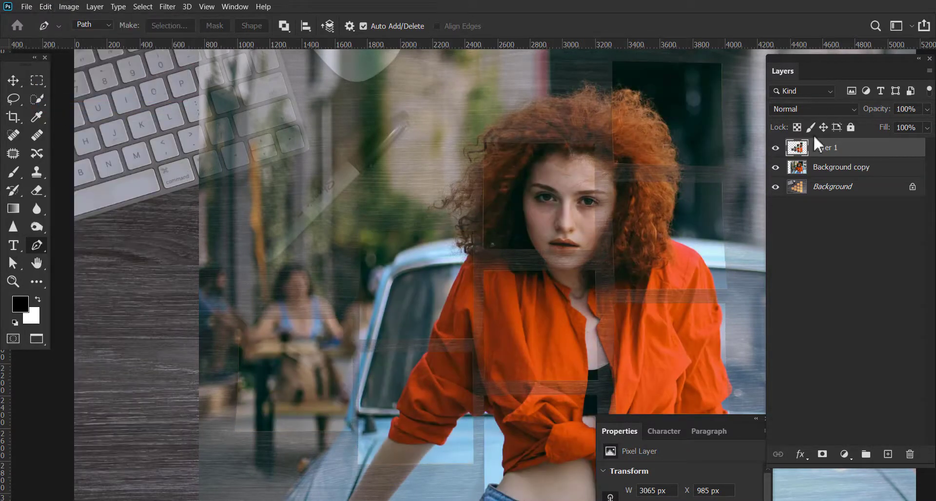
pyautogui.click(775, 168)
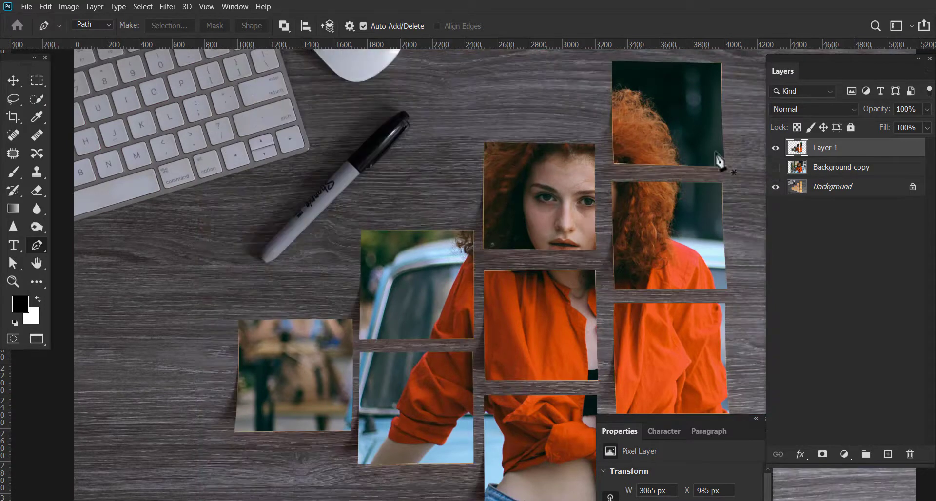
pyautogui.click(16, 82)
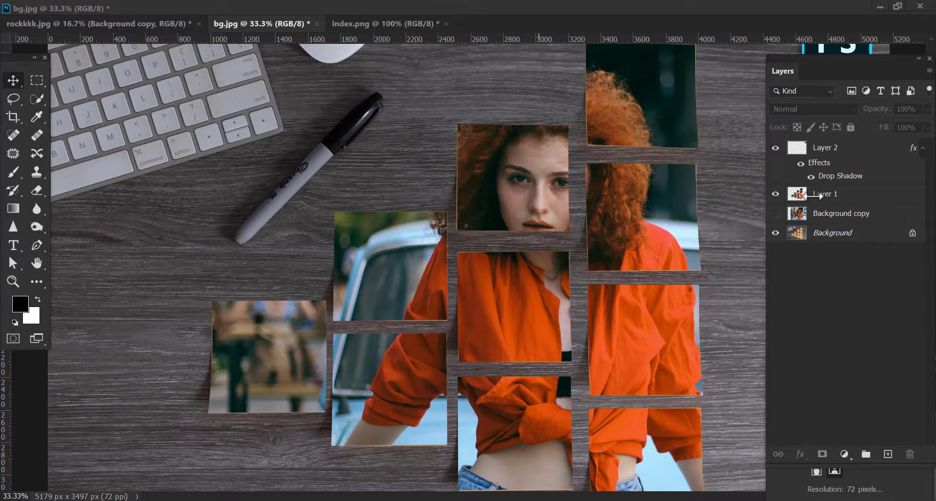
pyautogui.click(775, 194)
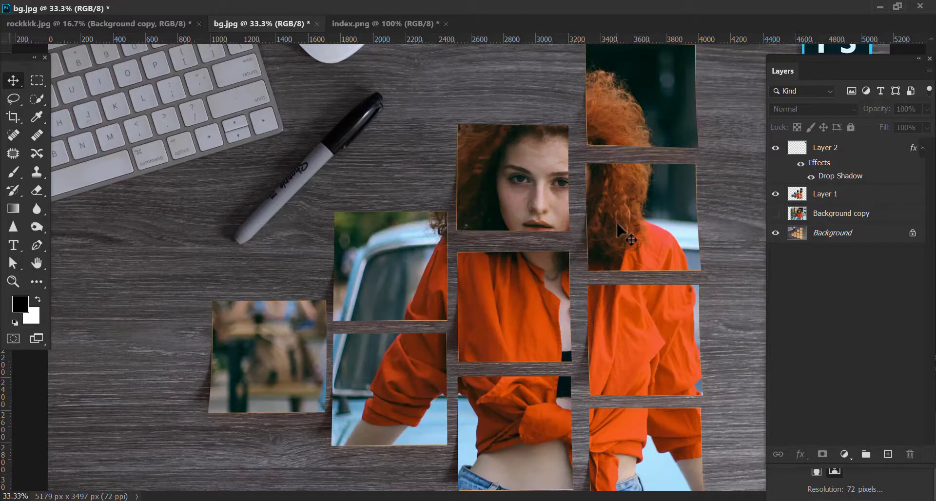
# Step: Load Layer 1's tiles as a selection, hide Layer 1, and select the visible Background copy
pyautogui.click(802, 205)
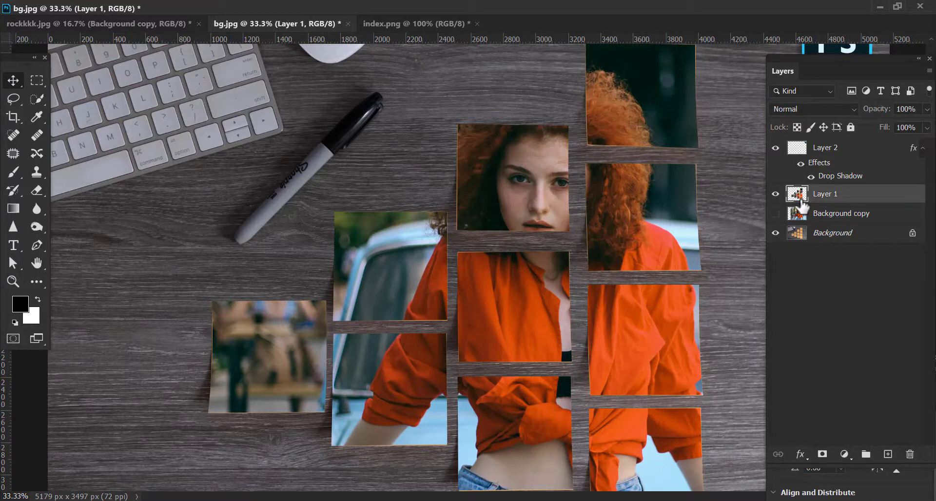
pyautogui.keyDown('ctrl'); pyautogui.click(800, 200); pyautogui.keyUp('ctrl')
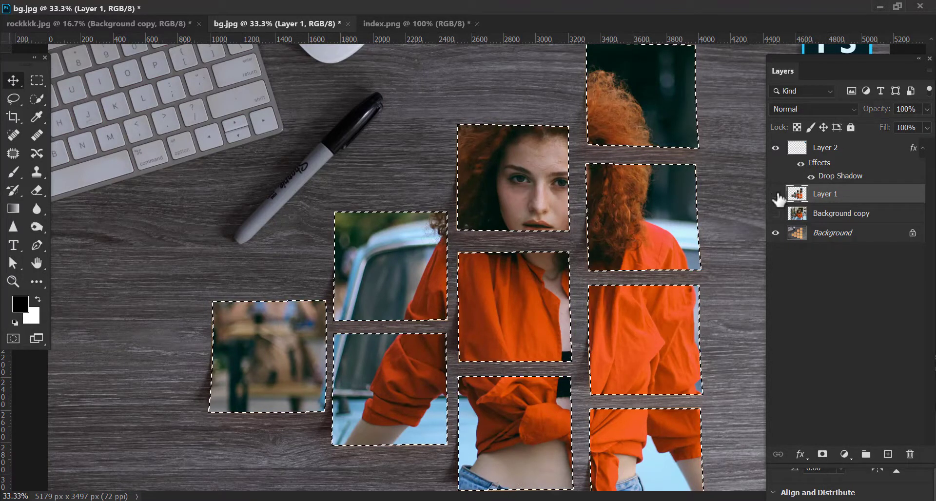
pyautogui.click(775, 194)
pyautogui.click(776, 213)
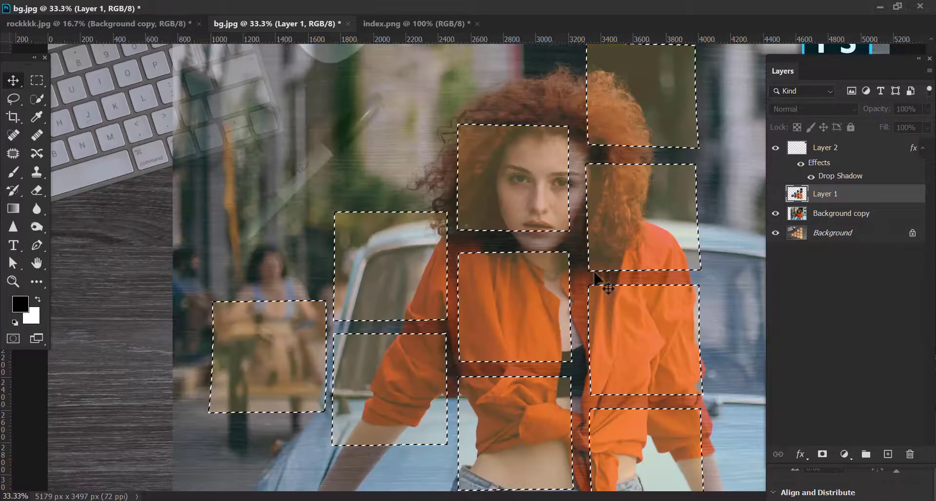
pyautogui.click(838, 213)
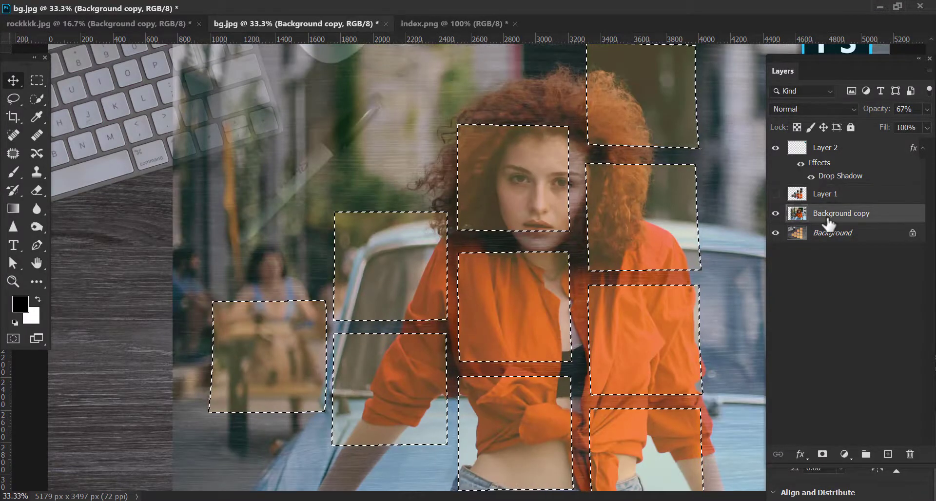
# Step: Add a layer mask to Background copy and raise its opacity to 100%
pyautogui.click(842, 458)
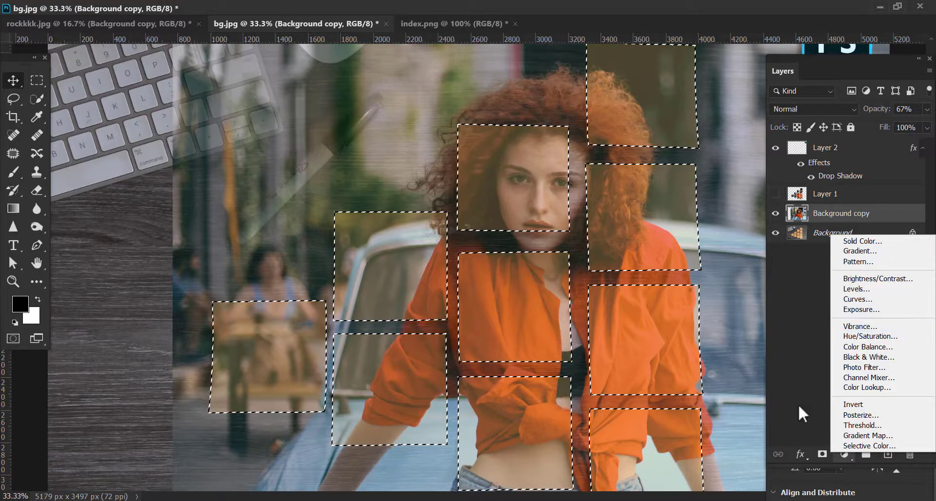
pyautogui.click(829, 423)
pyautogui.click(821, 454)
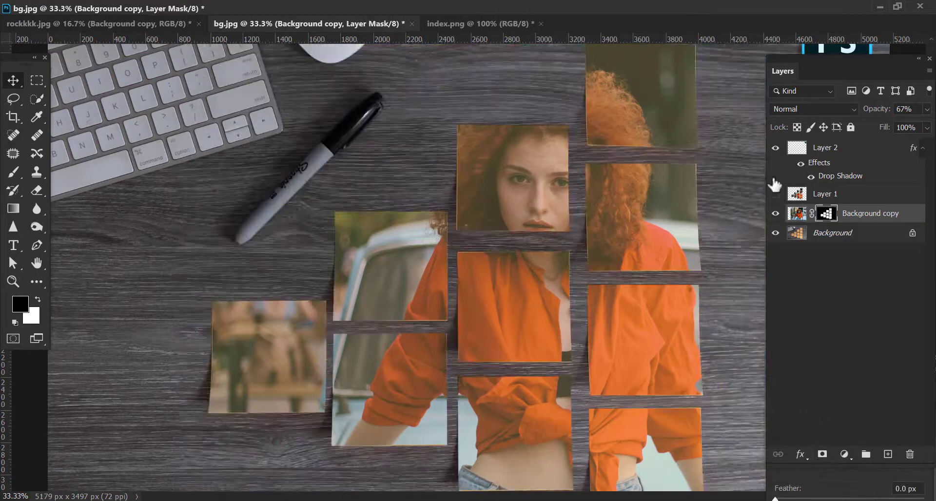
pyautogui.click(776, 213)
pyautogui.hotkey('ctrl', '2')
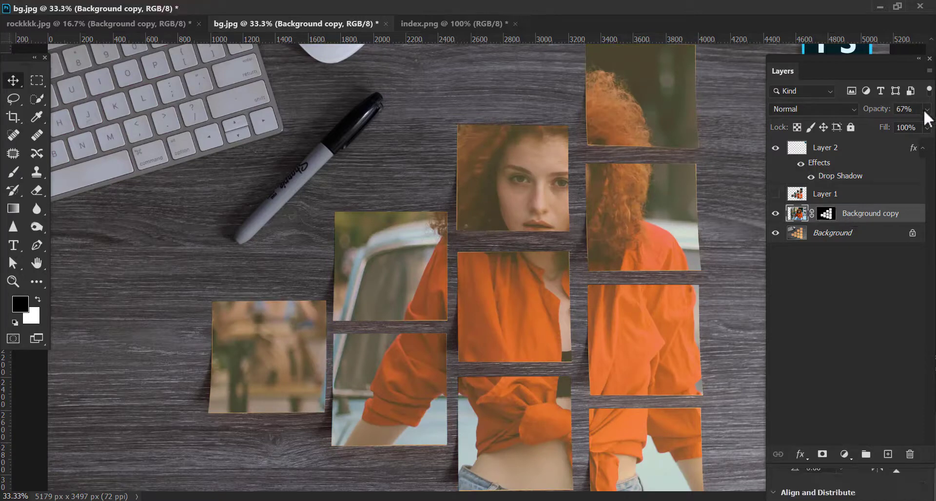
pyautogui.moveTo(909, 124); pyautogui.dragTo(926, 124)
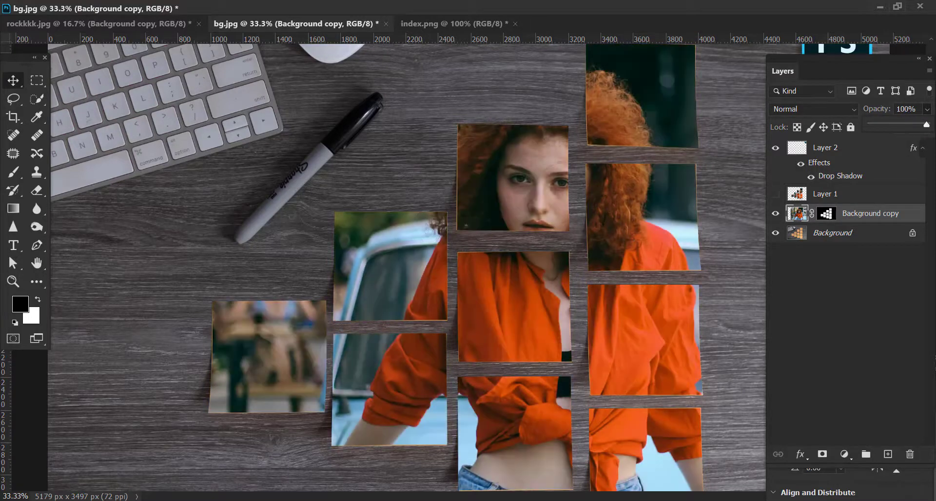
pyautogui.click(826, 218)
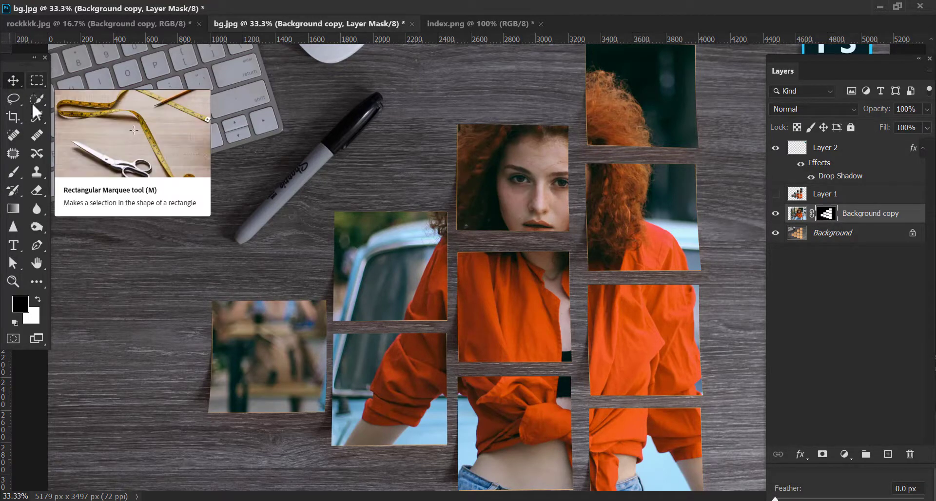
# Step: Switch to the Pen tool and zoom in on the face tile
pyautogui.click(37, 245)
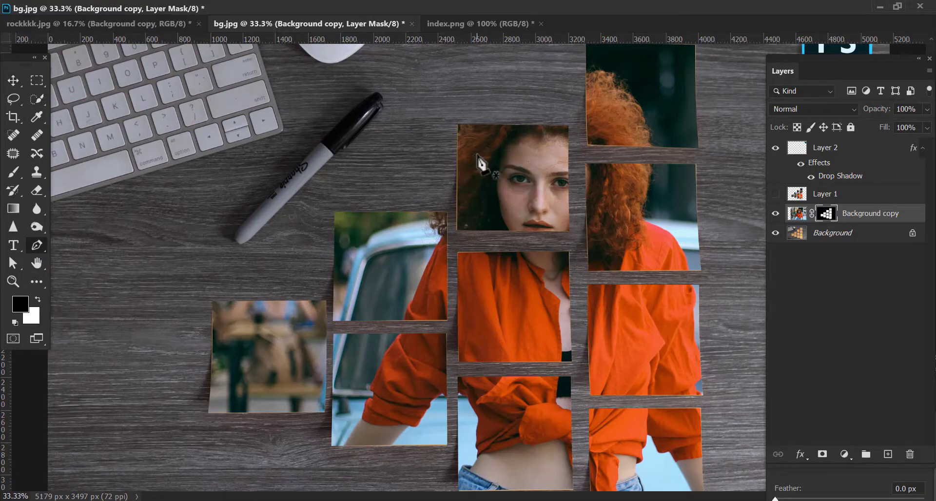
pyautogui.hotkey('ctrl', '+')
pyautogui.hotkey('ctrl', '+')
pyautogui.moveTo(543, 150); pyautogui.dragTo(489, 261)
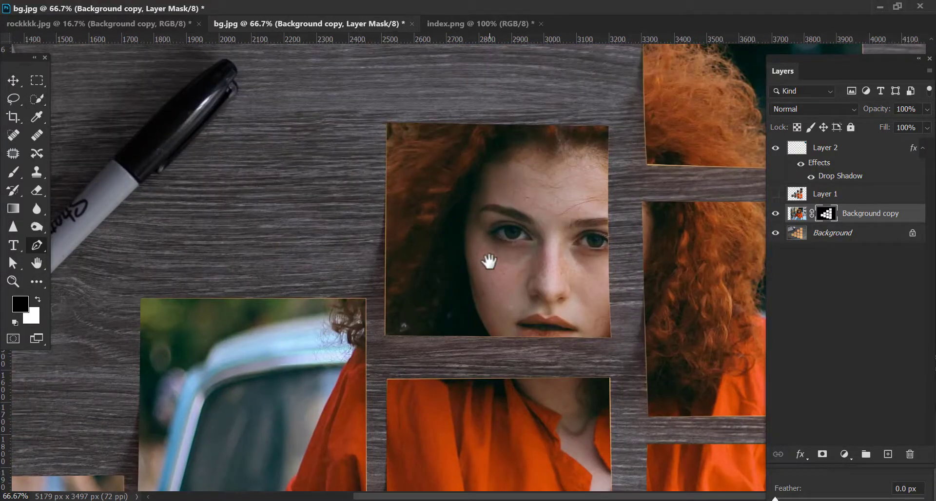
pyautogui.hotkey('ctrl', '+')
pyautogui.moveTo(463, 225); pyautogui.dragTo(447, 215)
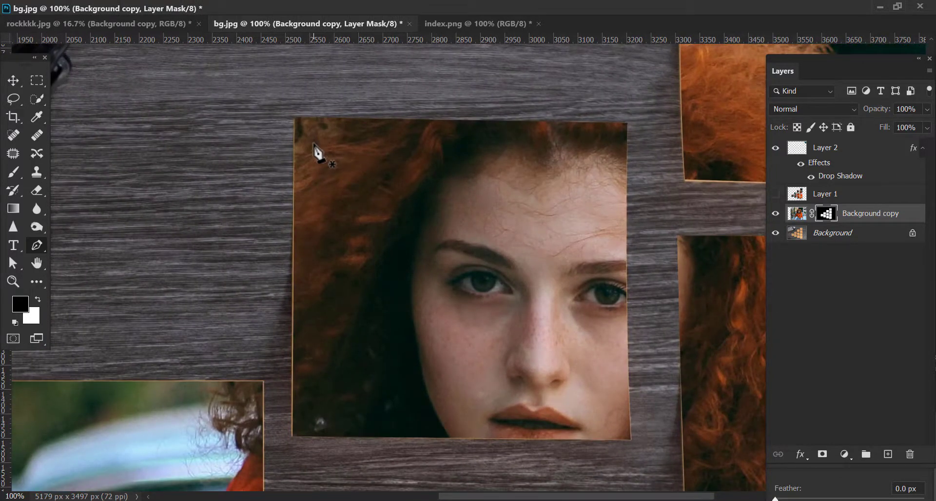
# Step: Draw a closed rectangular path just inside the face photo's edges
pyautogui.click(314, 142)
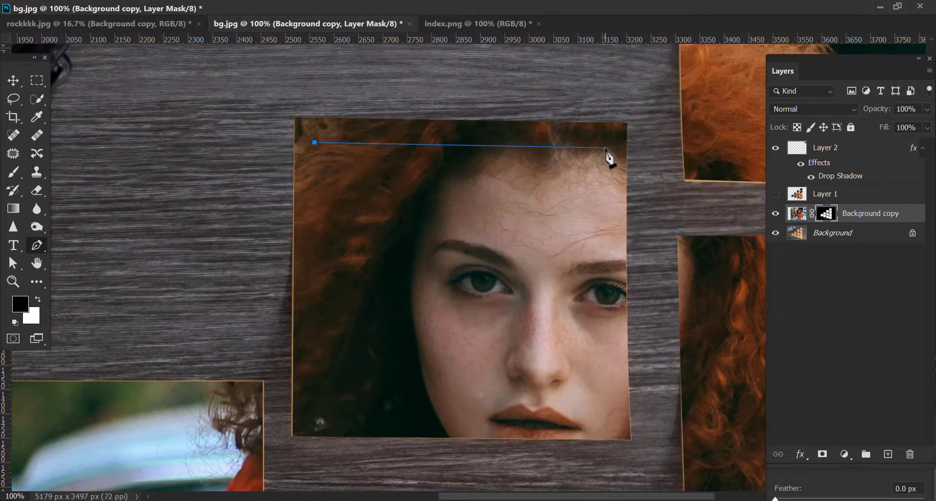
pyautogui.click(604, 145)
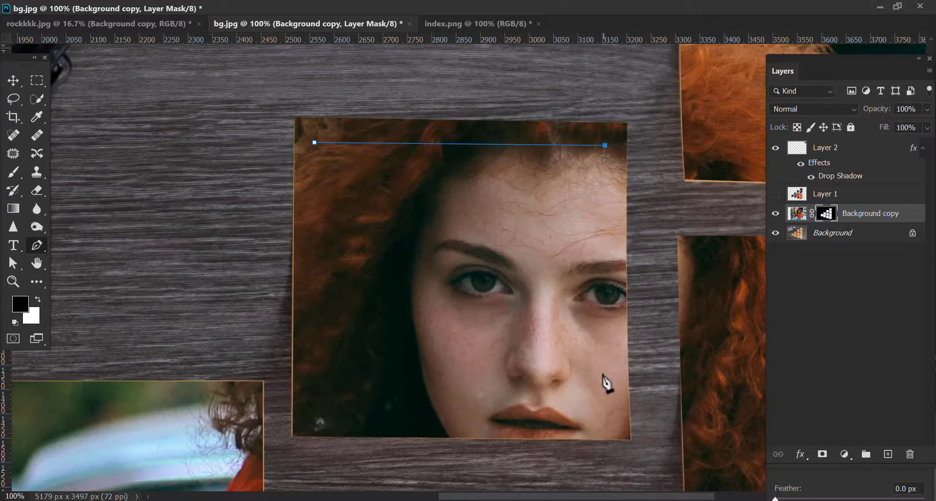
pyautogui.click(605, 415)
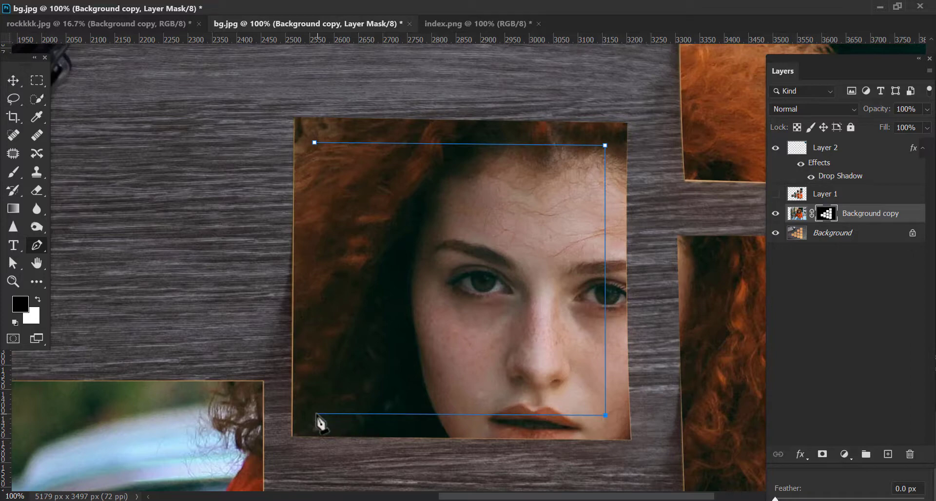
pyautogui.click(315, 413)
pyautogui.click(314, 143)
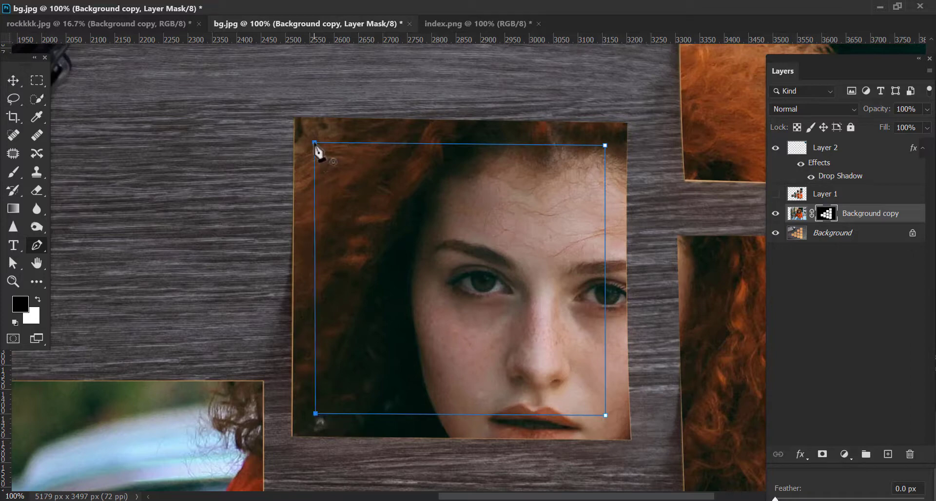
# Step: Convert the rectangle path into a selection with Feather 0
pyautogui.rightClick(595, 201)
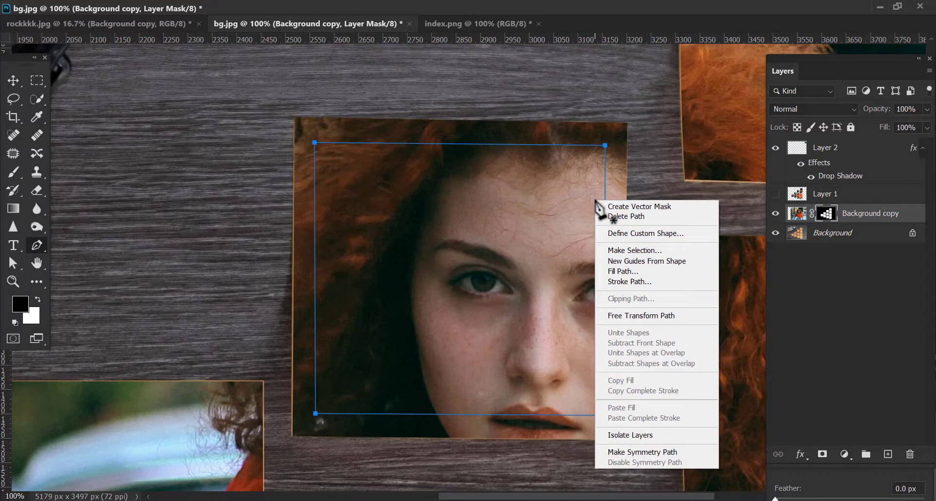
pyautogui.click(628, 251)
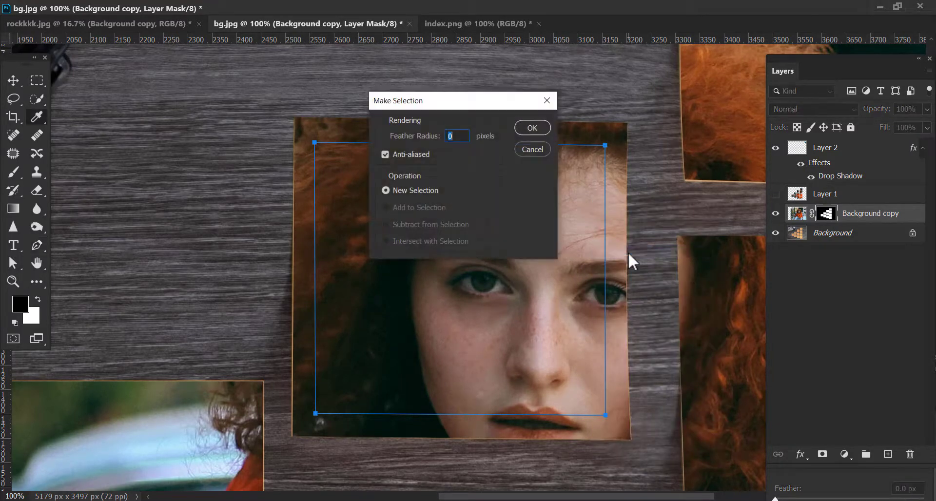
pyautogui.click(531, 129)
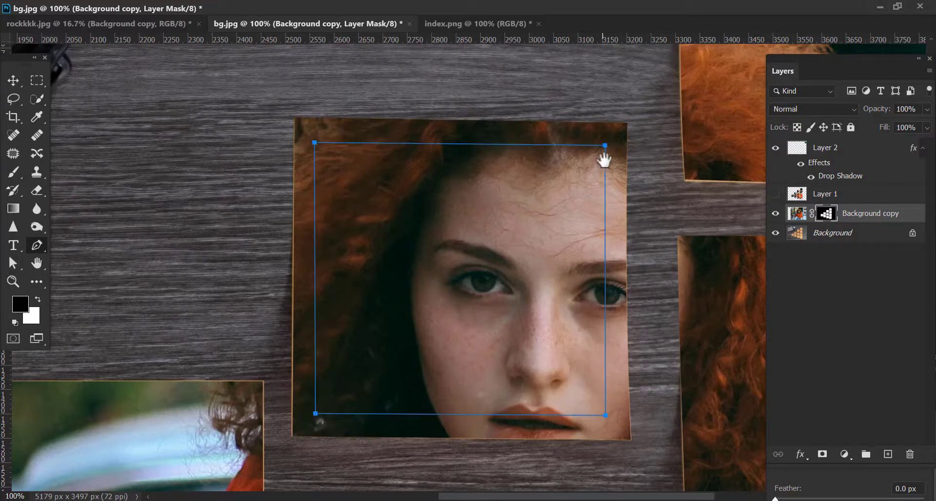
# Step: Draw a closed rectangular path just inside the dark hair photo
pyautogui.scroll(5, 431, 287)
pyautogui.hscroll(6, 431, 287)
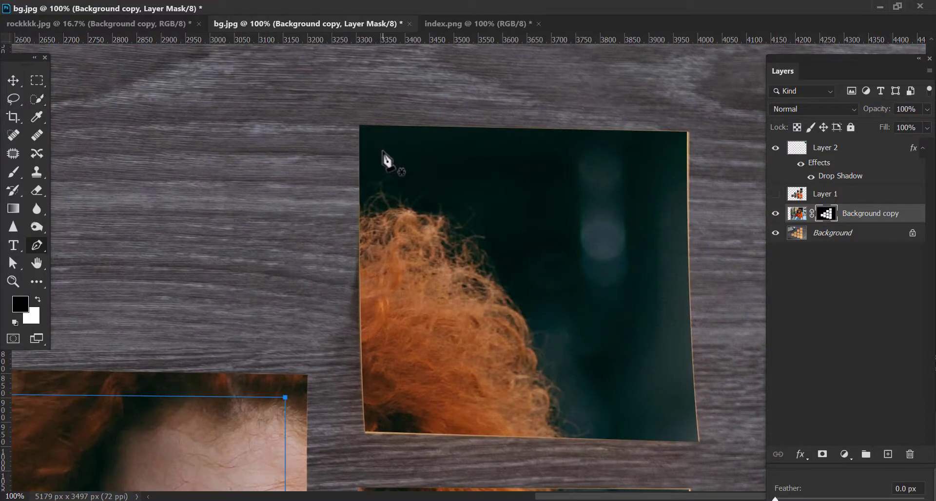
pyautogui.click(380, 149)
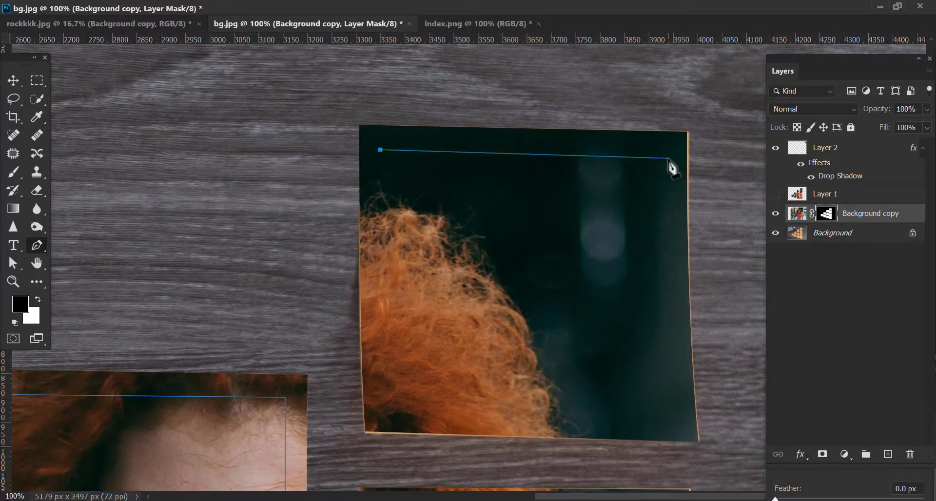
pyautogui.click(667, 156)
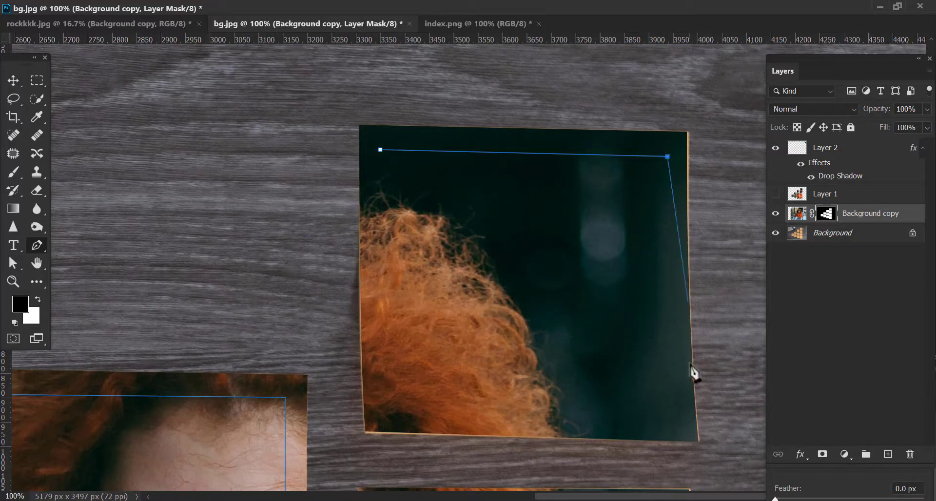
pyautogui.click(673, 413)
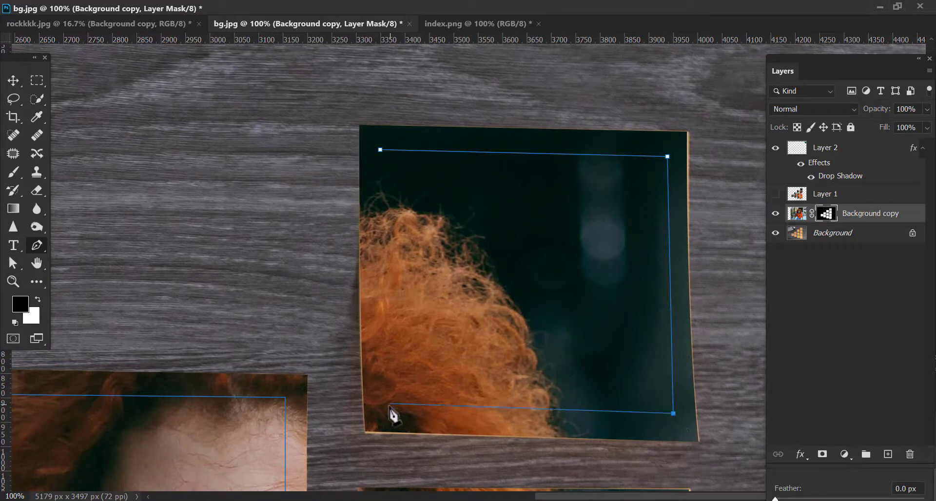
pyautogui.click(381, 151)
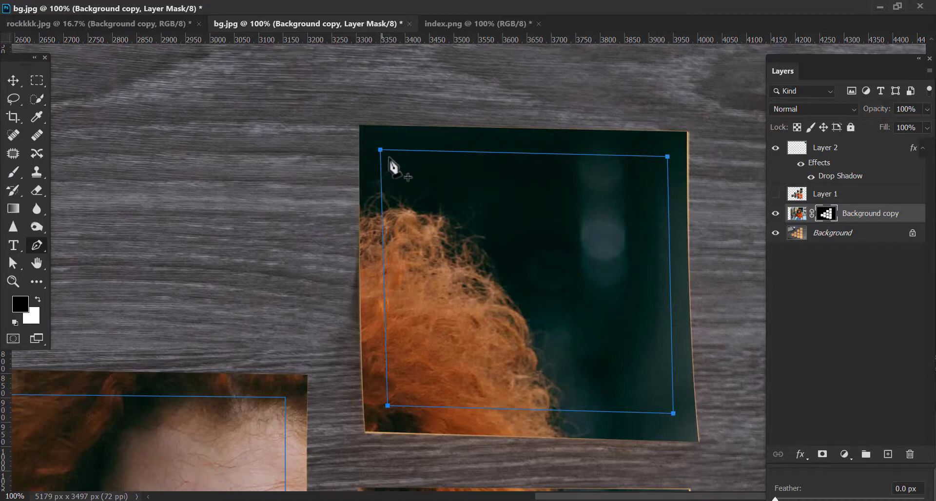
# Step: Draw closed rectangular paths inside the hair-and-shirt and orange shirt photos
pyautogui.scroll(-5, 474, 257)
pyautogui.scroll(-3, 475, 257)
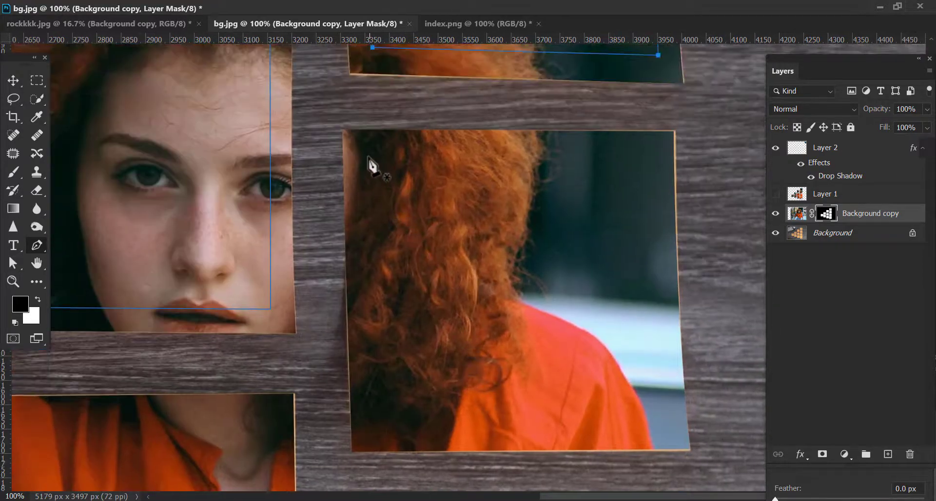
pyautogui.click(366, 154)
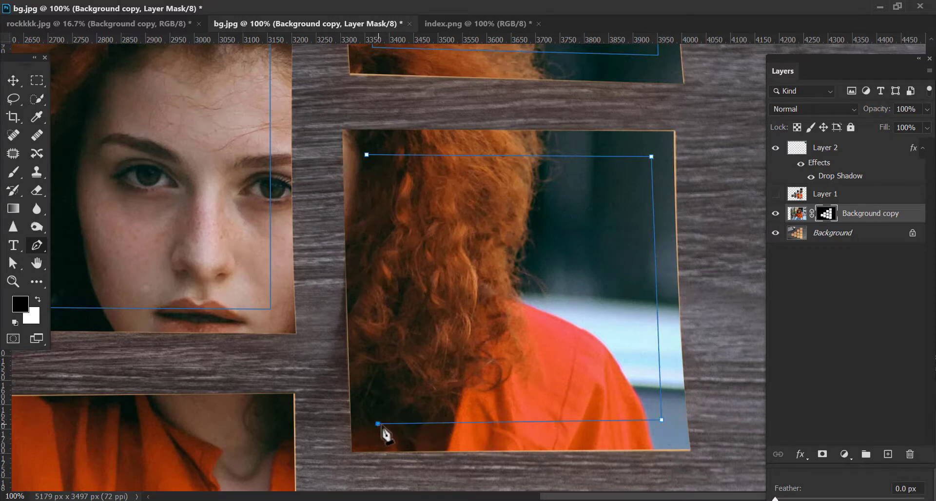
pyautogui.click(367, 155)
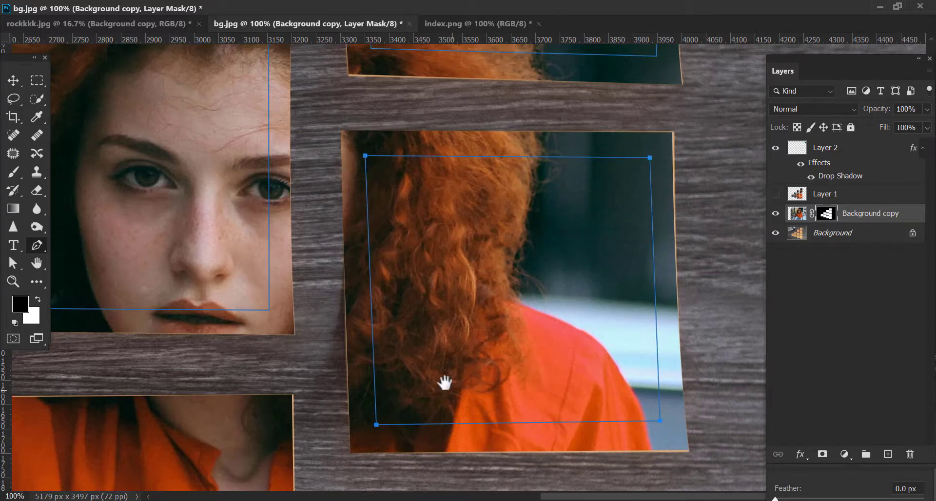
pyautogui.scroll(-10, 441, 385)
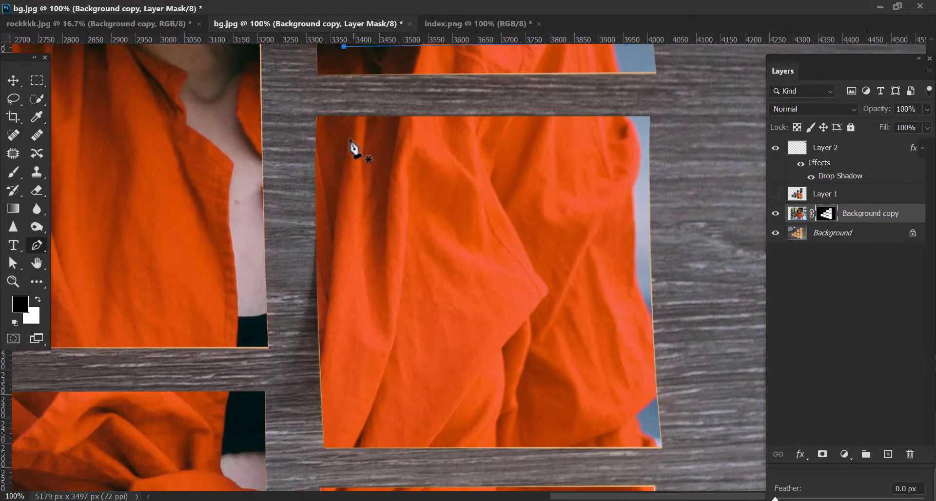
pyautogui.click(337, 139)
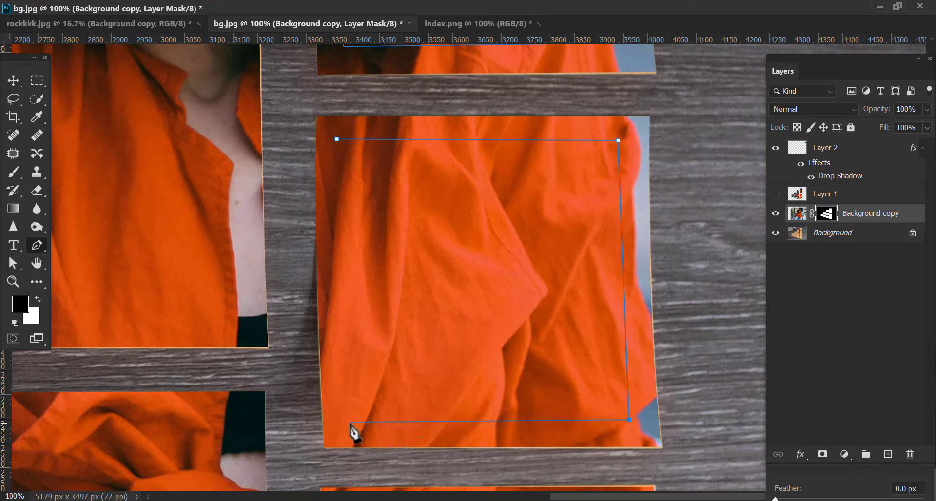
pyautogui.click(338, 140)
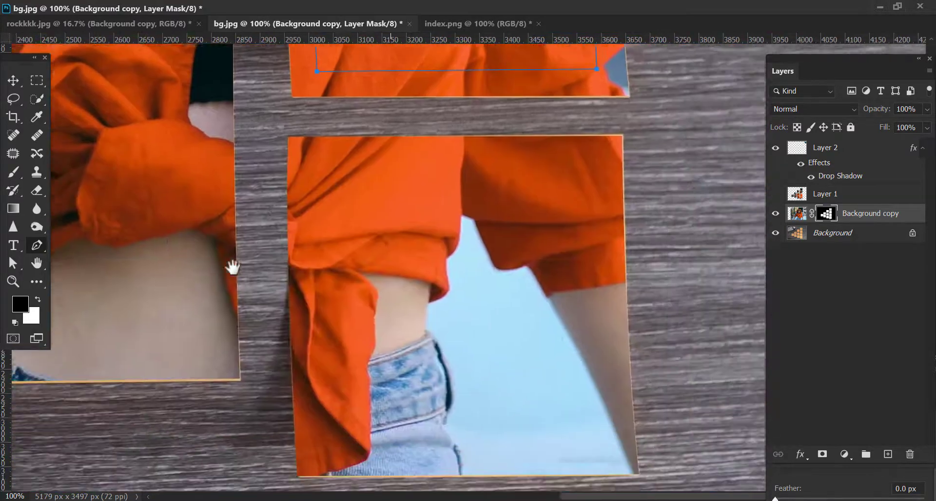
# Step: Outline a rectangular path inside the shirt-and-jeans photo
pyautogui.moveTo(362, 302); pyautogui.dragTo(221, 247)
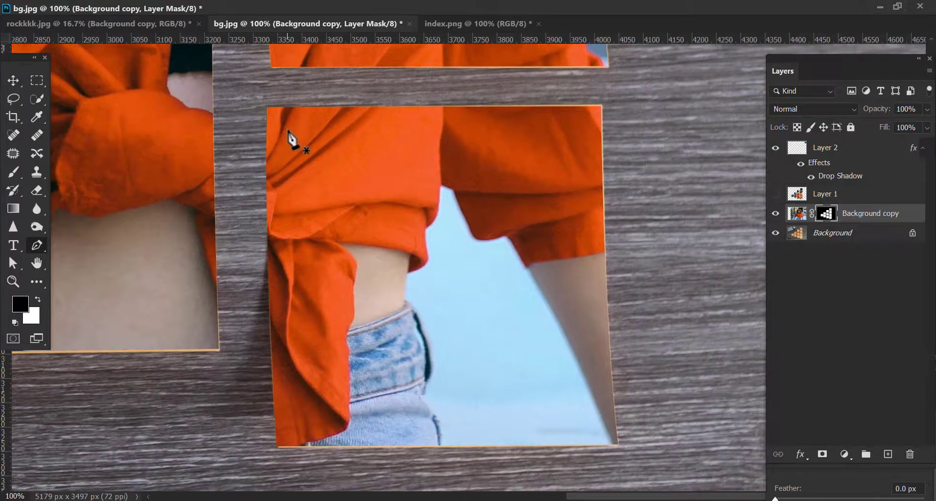
pyautogui.click(565, 130)
pyautogui.click(289, 132)
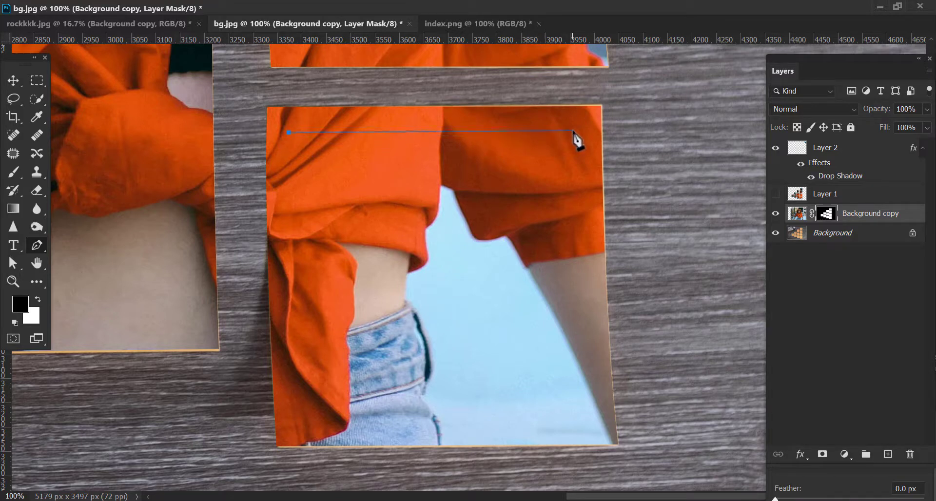
pyautogui.click(585, 417)
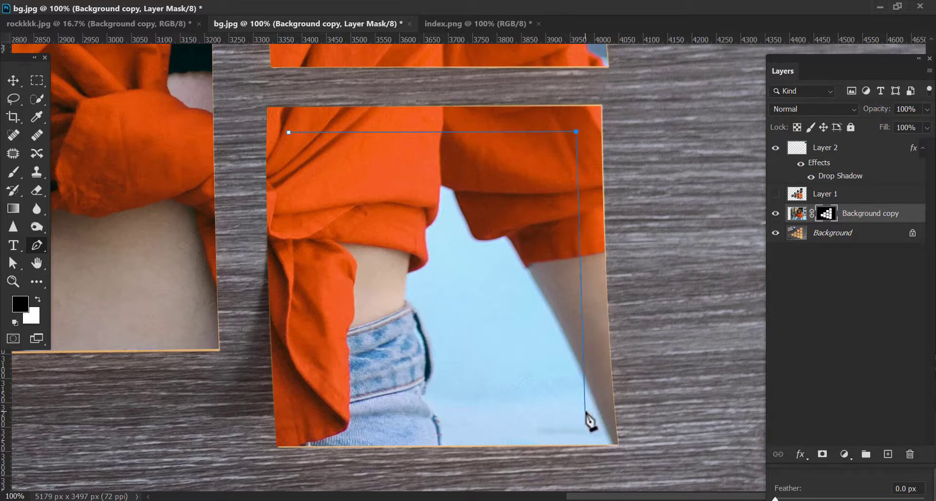
pyautogui.click(302, 424)
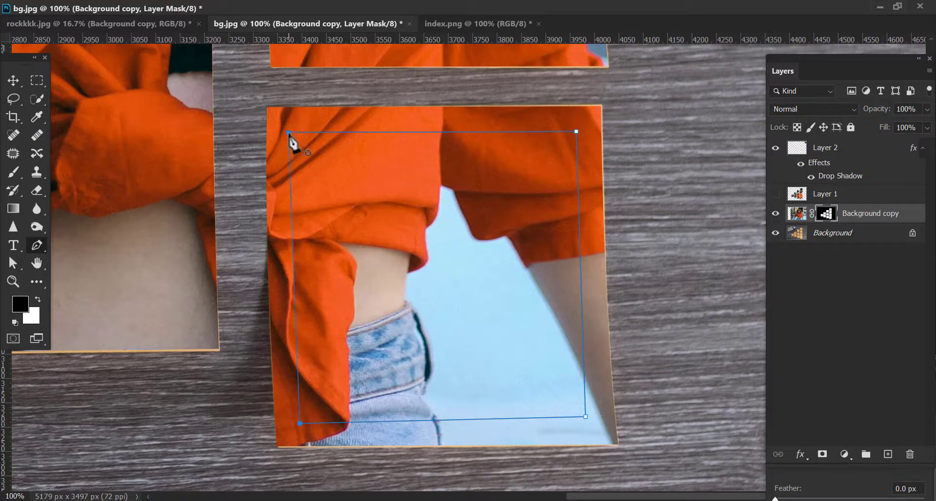
# Step: Outline a closed square path on the midriff piece, fixing a misplaced anchor
pyautogui.moveTo(182, 267)
pyautogui.mouseDown()
pyautogui.moveTo(350, 271)
pyautogui.moveTo(335, 418)
pyautogui.moveTo(351, 297)
pyautogui.mouseUp()
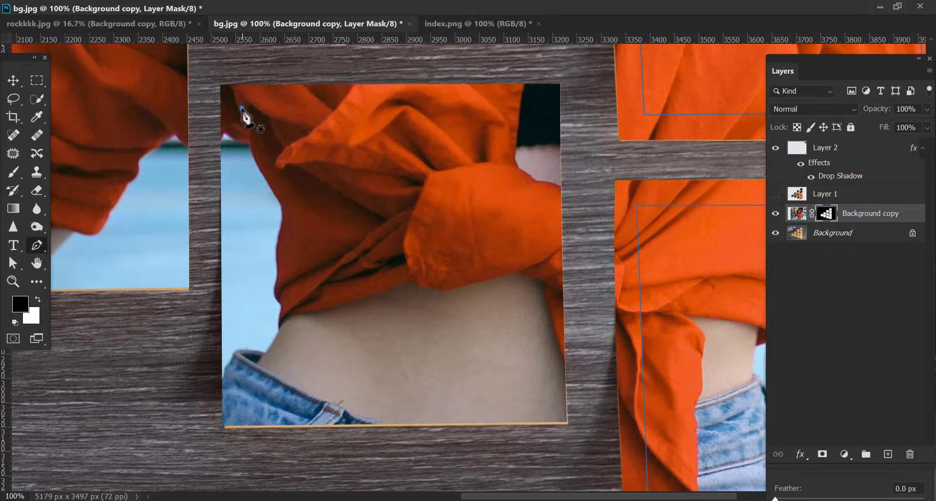
pyautogui.click(530, 107)
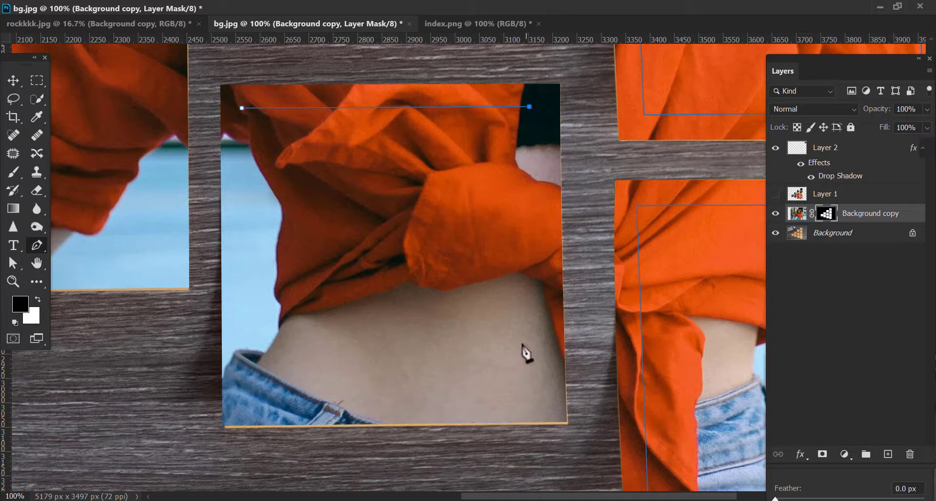
pyautogui.click(537, 394)
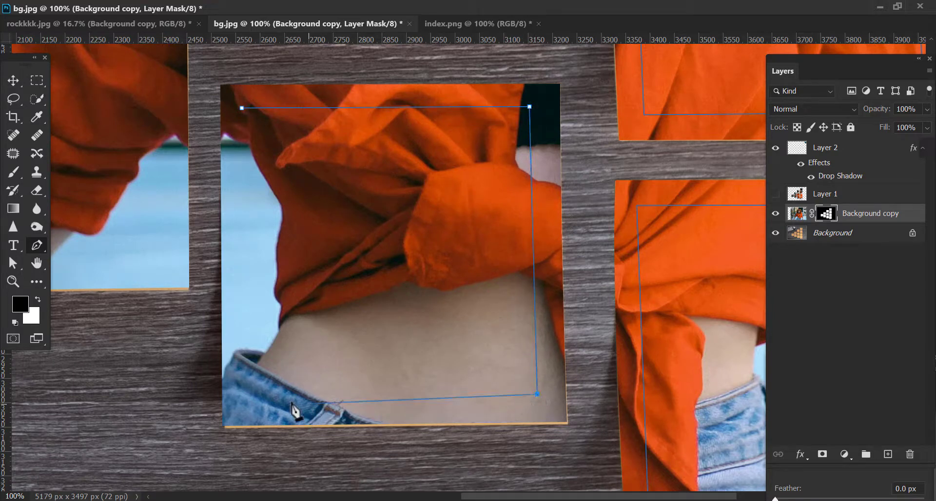
pyautogui.click(253, 400)
pyautogui.click(242, 109)
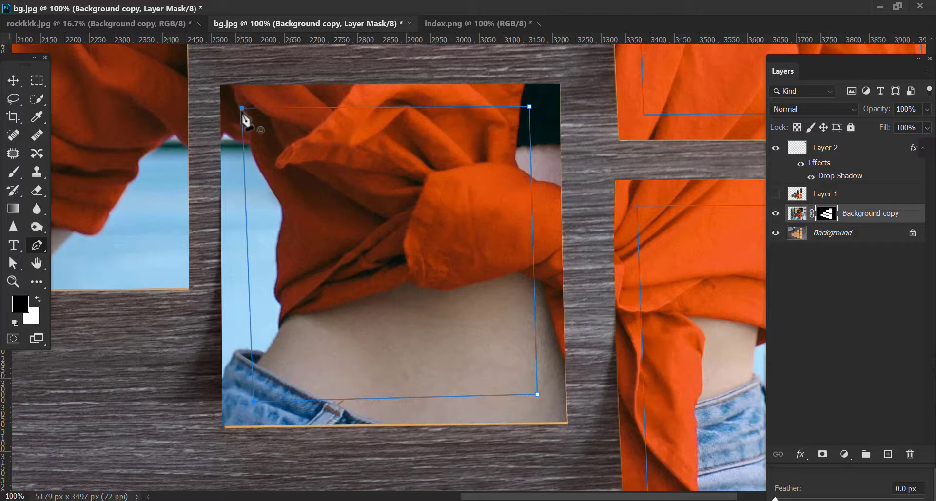
pyautogui.moveTo(173, 192)
pyautogui.mouseDown()
pyautogui.moveTo(312, 204)
pyautogui.moveTo(265, 137)
pyautogui.moveTo(140, 133)
pyautogui.mouseUp()
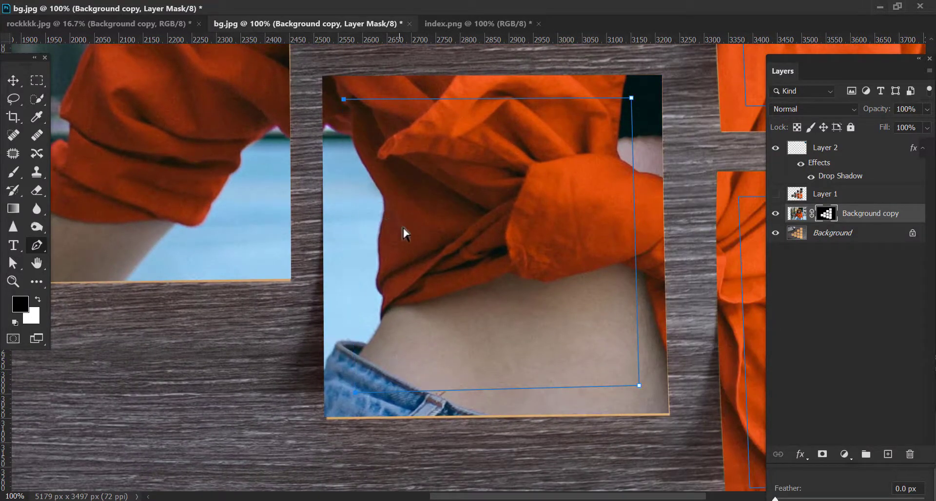
pyautogui.hotkey('ctrl', 'z')
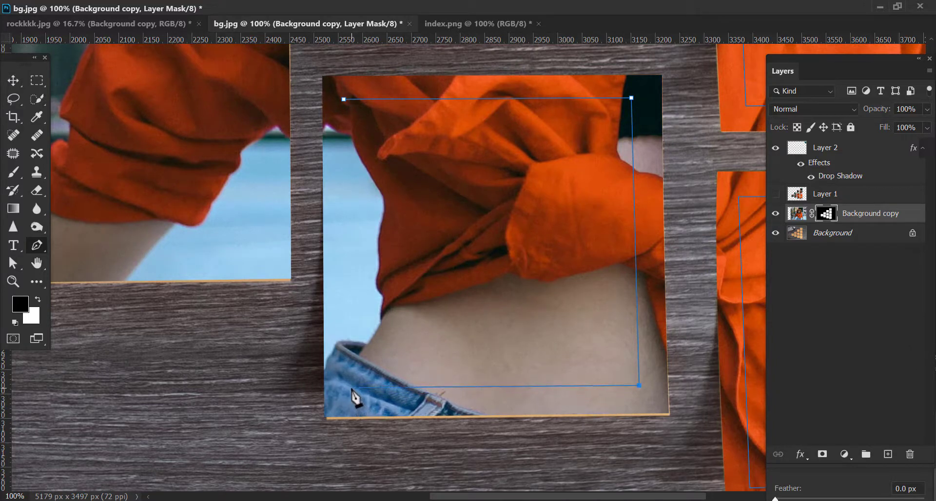
pyautogui.click(343, 98)
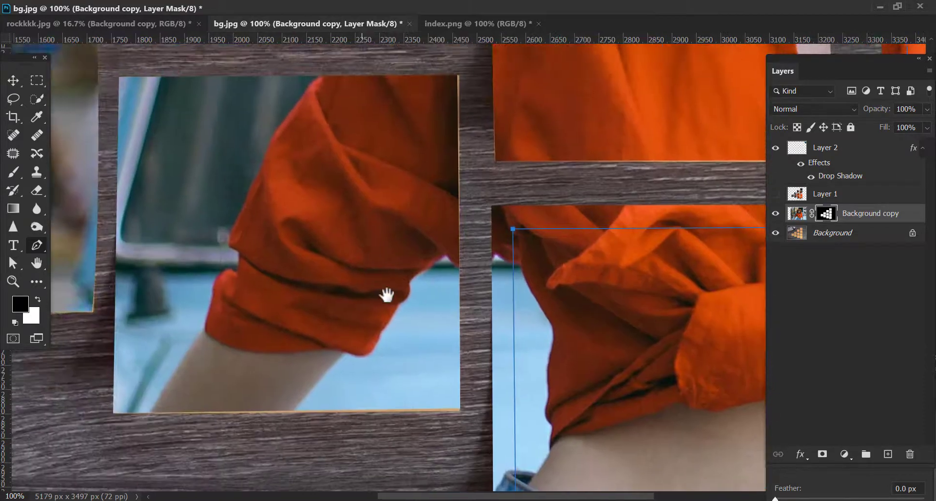
# Step: Start the square path on the upper arm piece
pyautogui.moveTo(264, 175); pyautogui.dragTo(417, 307)
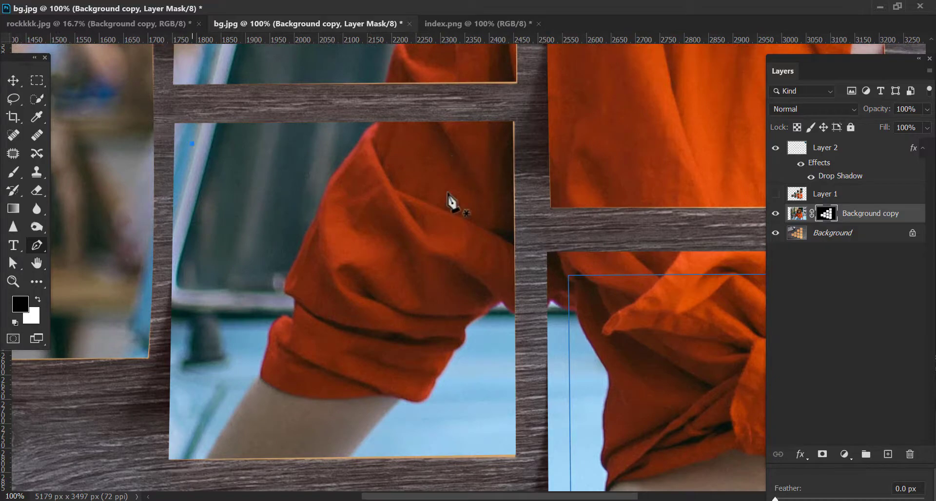
pyautogui.click(488, 145)
pyautogui.click(487, 428)
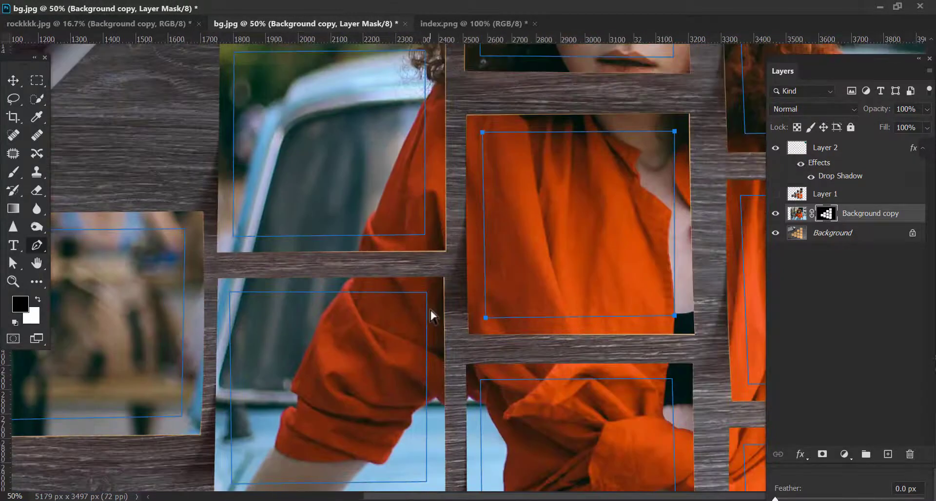
# Step: Turn the middle piece's path into an unfeathered selection, then deselect it
pyautogui.scroll(-1, 432, 316)
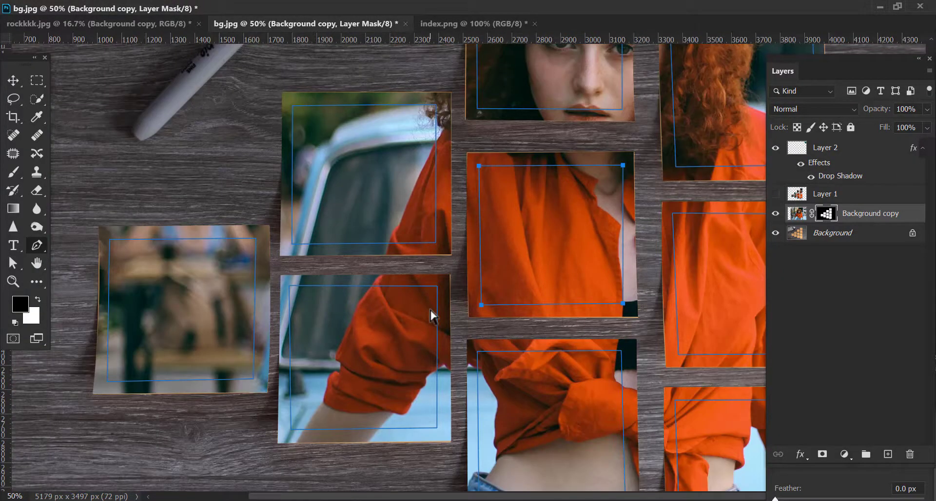
pyautogui.rightClick(511, 284)
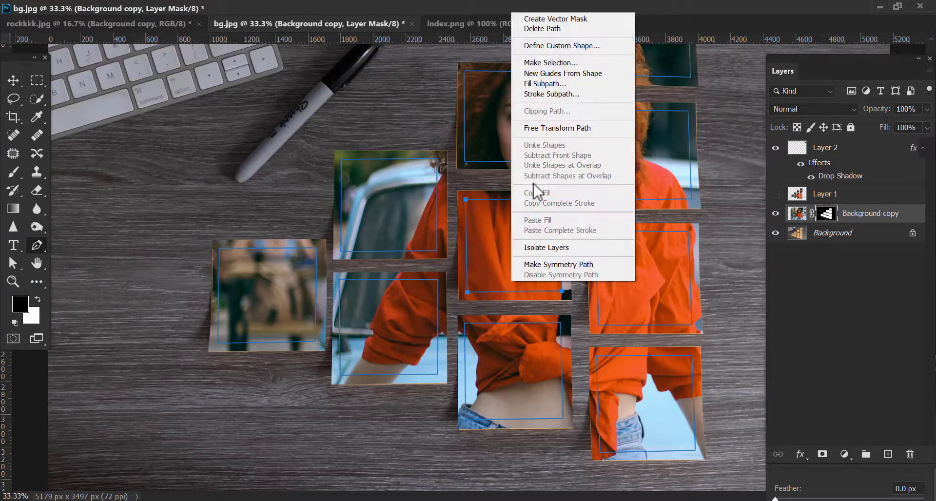
pyautogui.click(548, 63)
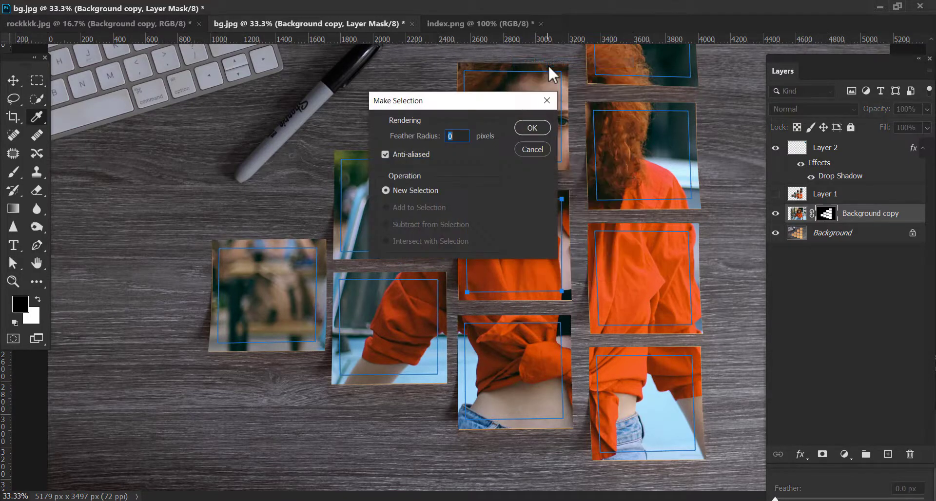
pyautogui.click(533, 126)
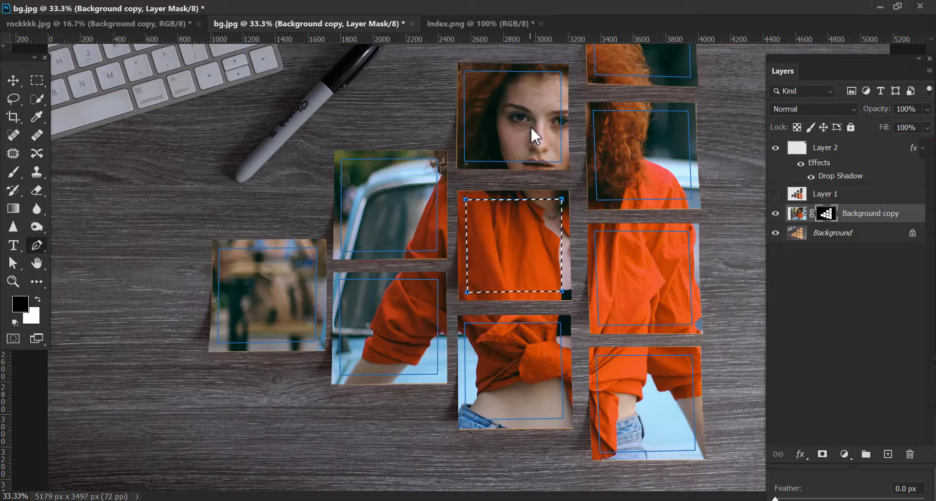
pyautogui.hotkey('ctrl', 'd')
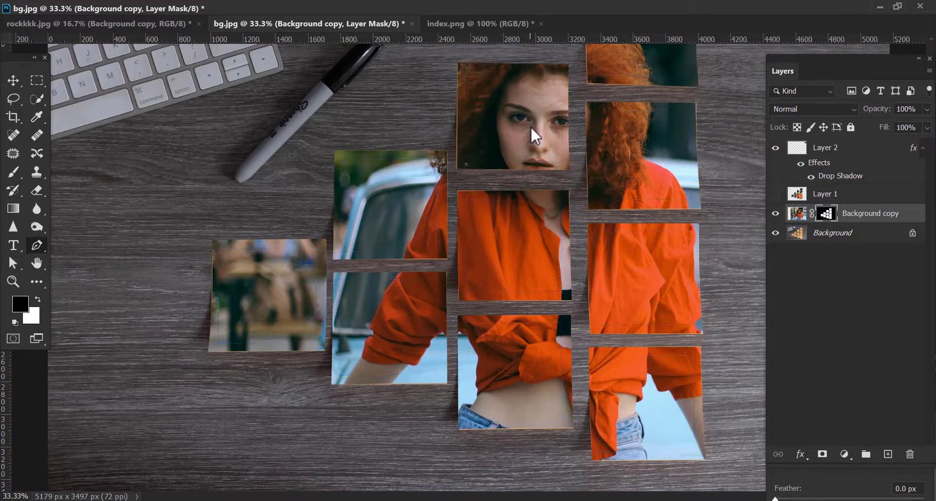
# Step: Load all square paths as a selection, invert it, and mask the photo outside the squares
pyautogui.hotkey('ctrl', 'Return')
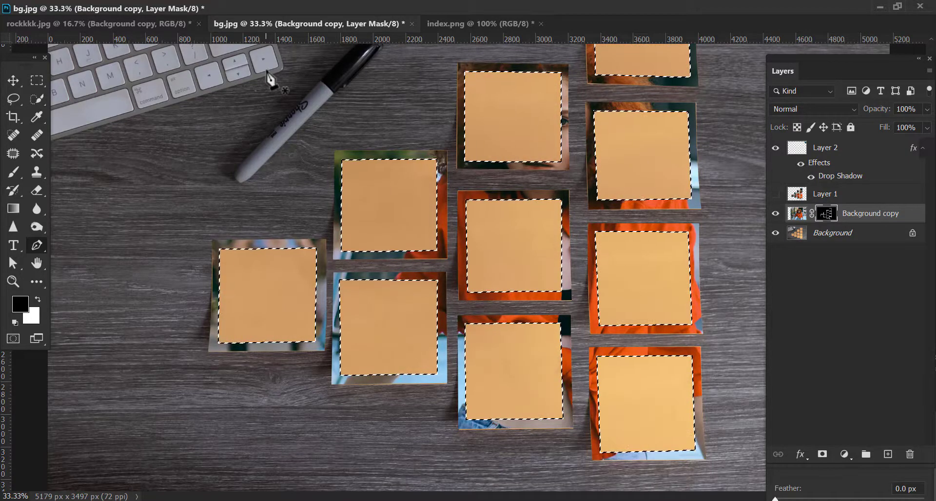
pyautogui.press('Delete')
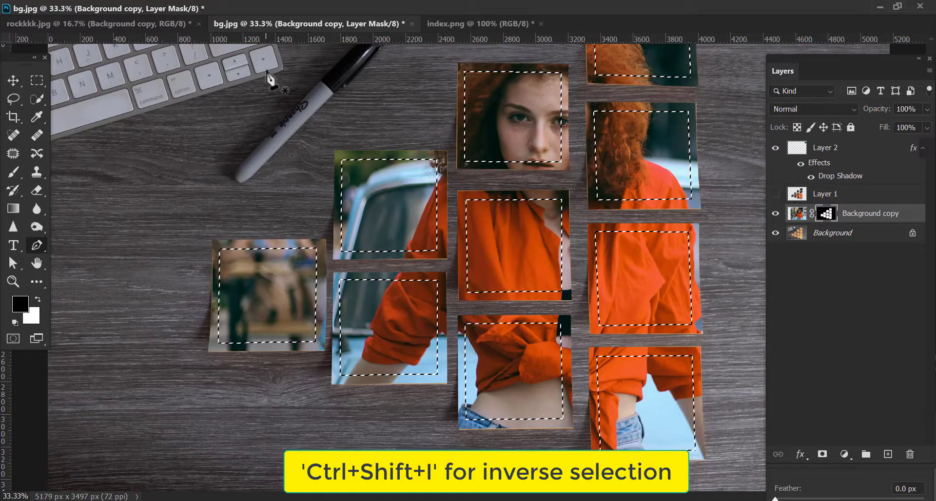
pyautogui.hotkey('ctrl', 'shift', 'i')
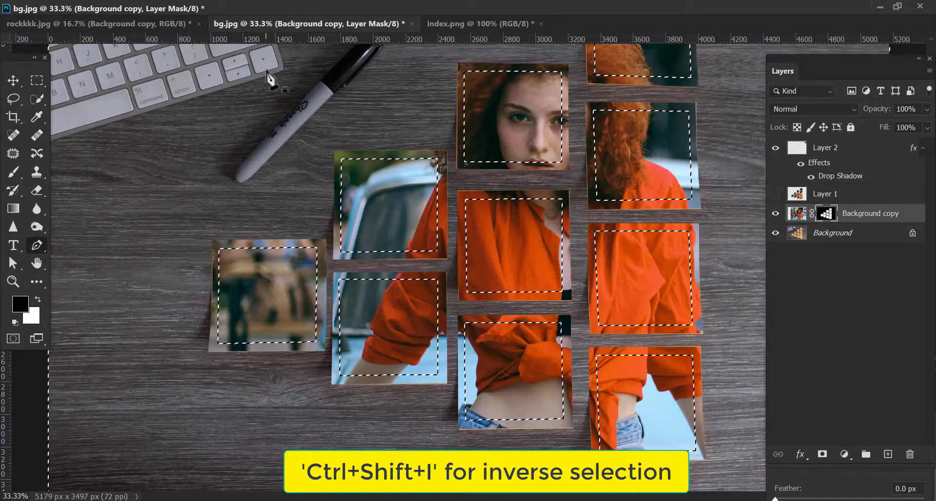
pyautogui.press('Delete')
pyautogui.hotkey('ctrl', 'z')
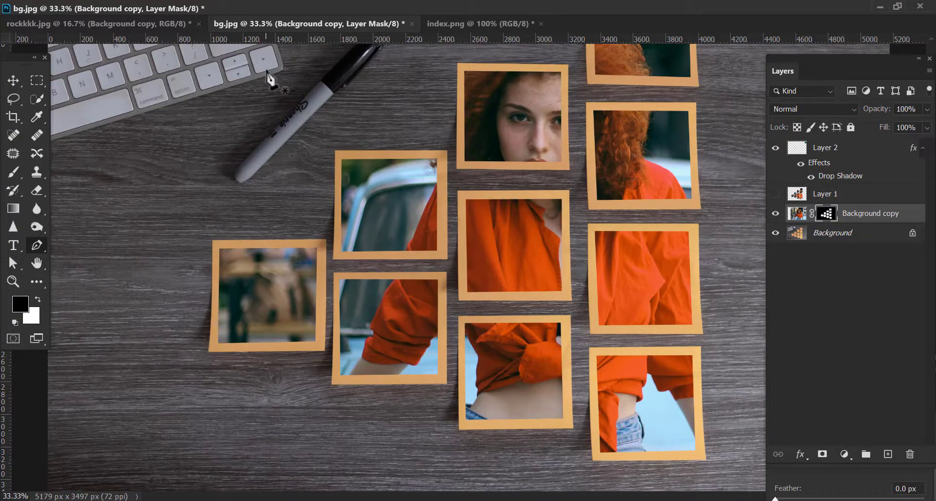
pyautogui.hotkey('ctrl', '-')
pyautogui.hotkey('ctrl', '-')
pyautogui.hotkey('ctrl', '-')
# Step: Zoom to 25%, make Layer 2 active, and float the Properties panel
pyautogui.hotkey('ctrl', '+')
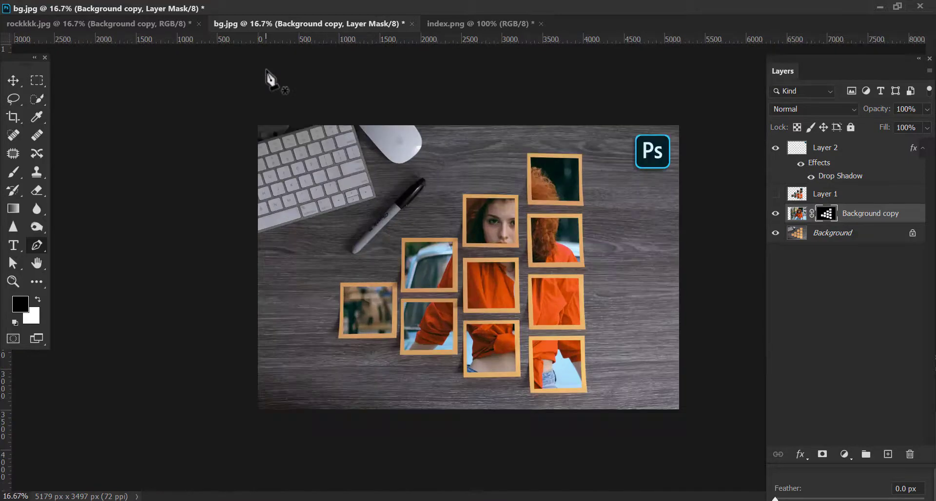
pyautogui.hotkey('ctrl', '+')
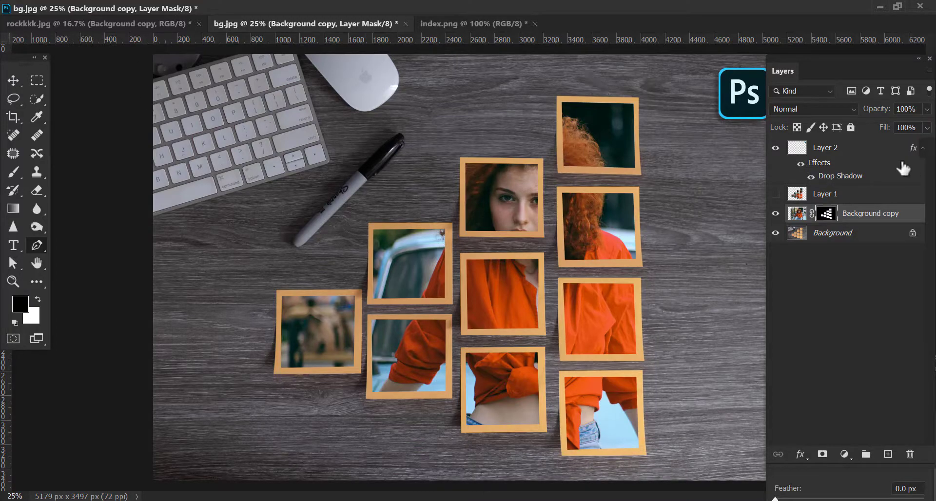
pyautogui.click(872, 149)
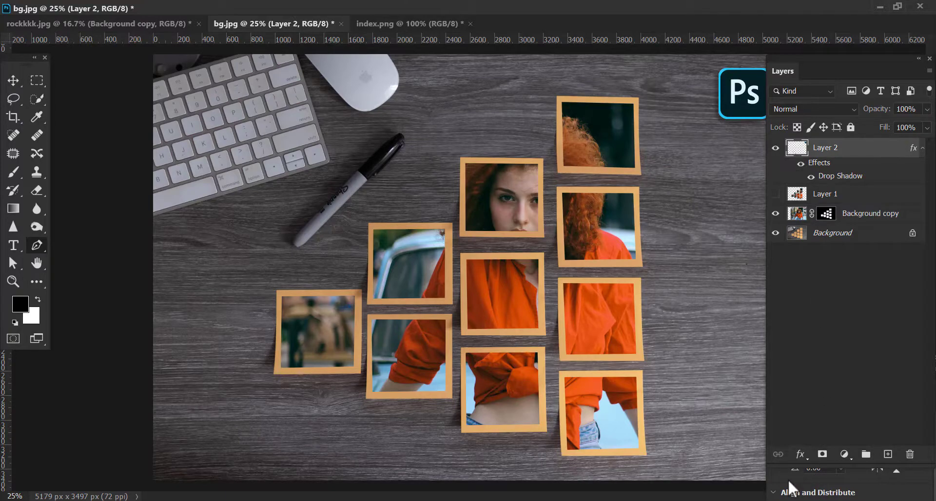
pyautogui.moveTo(831, 358); pyautogui.dragTo(775, 335)
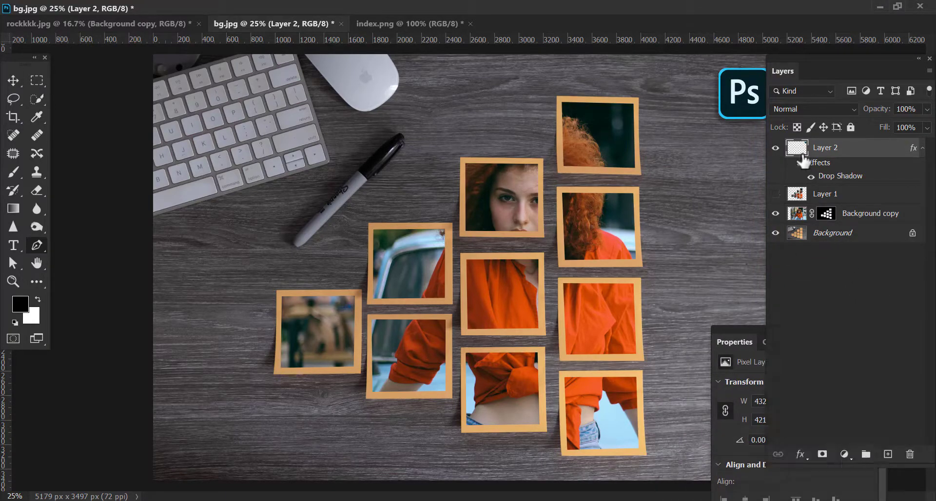
# Step: Toggle Layer 2's visibility off and back on, then show the adjustment layer list
pyautogui.click(776, 148)
pyautogui.click(775, 149)
pyautogui.click(843, 454)
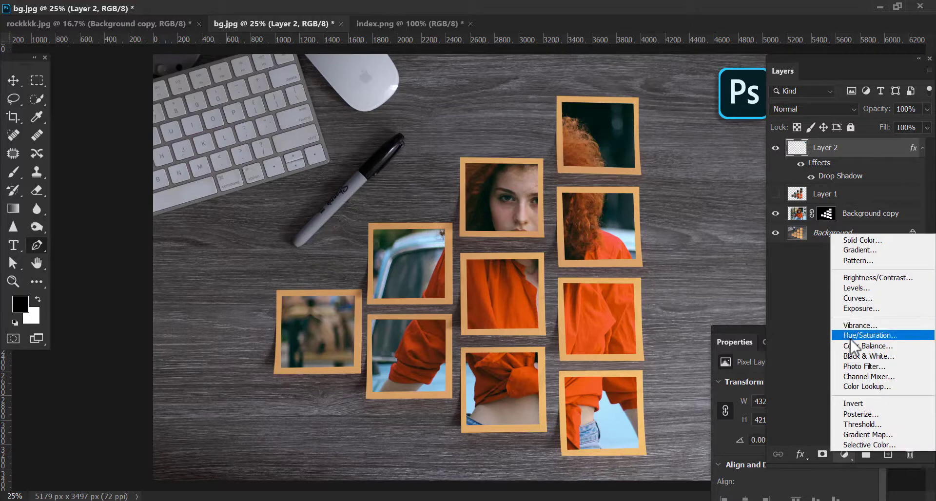
# Step: Add a Levels adjustment layer with input levels 10, 1.38 and 218
pyautogui.click(852, 288)
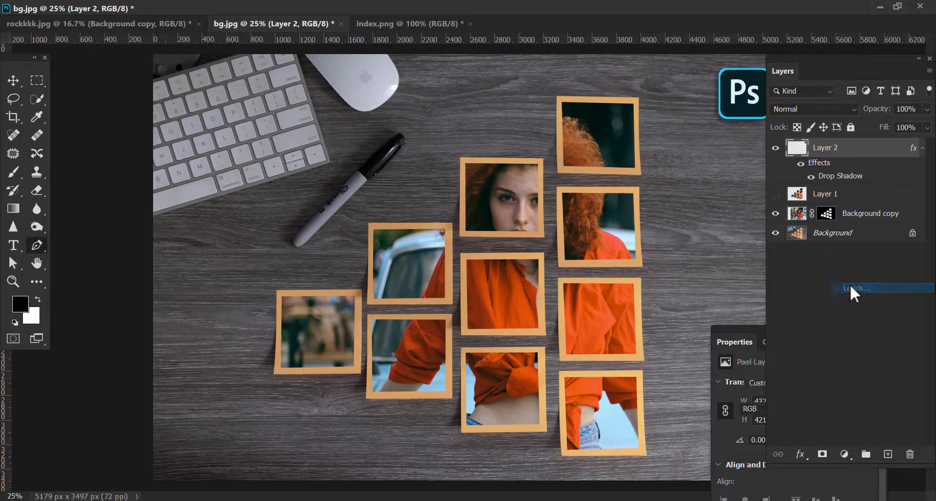
pyautogui.click(734, 341)
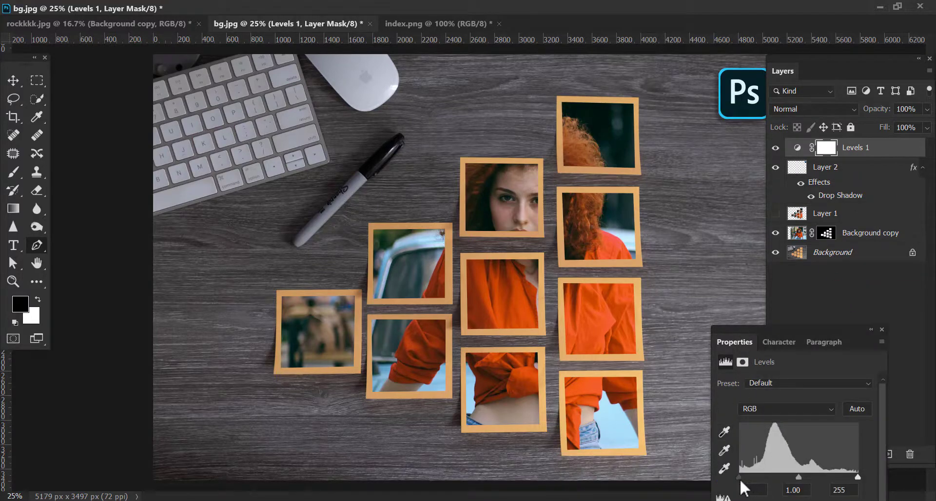
pyautogui.moveTo(739, 480); pyautogui.dragTo(744, 481)
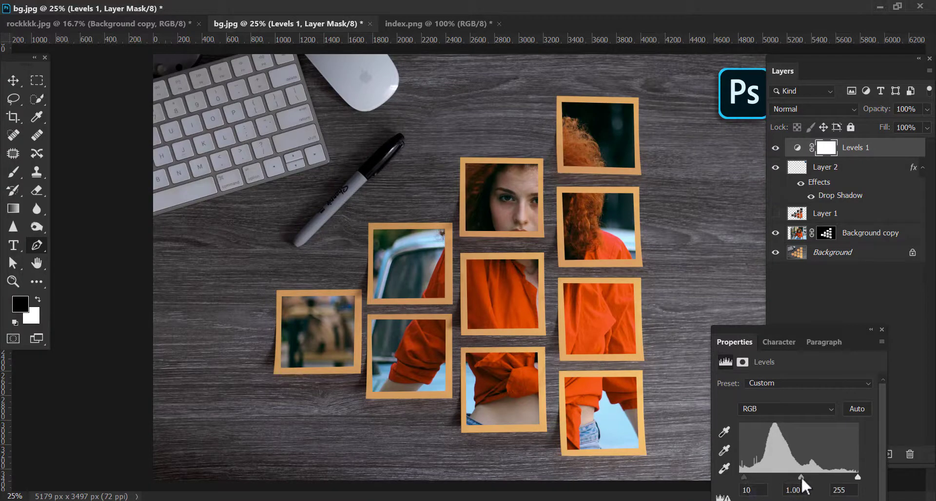
pyautogui.moveTo(801, 476); pyautogui.dragTo(795, 476)
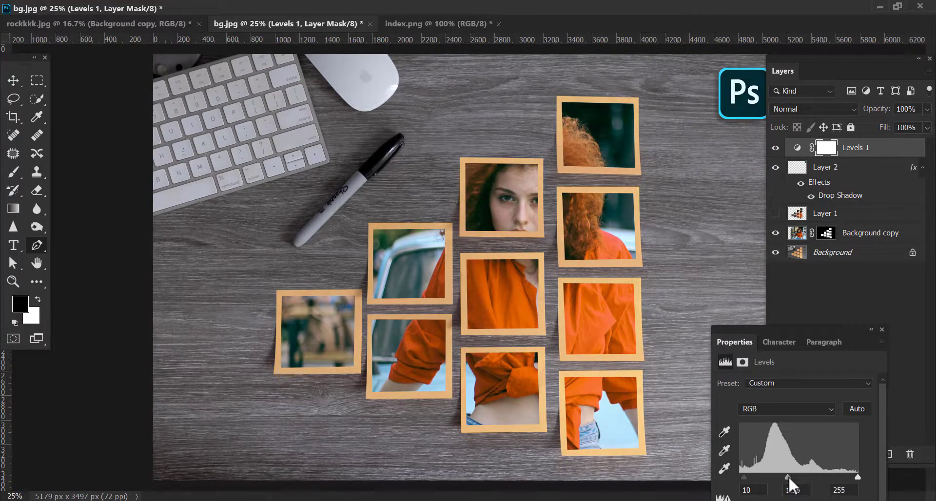
pyautogui.moveTo(857, 477); pyautogui.dragTo(840, 474)
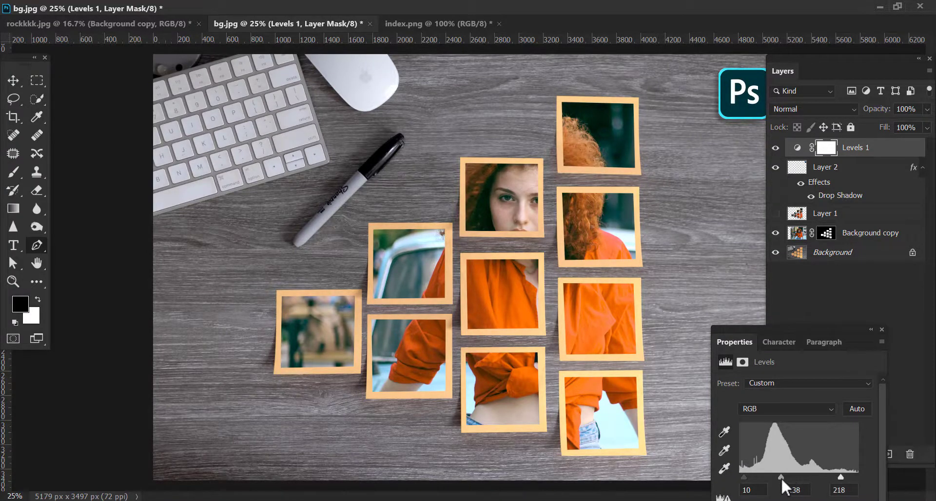